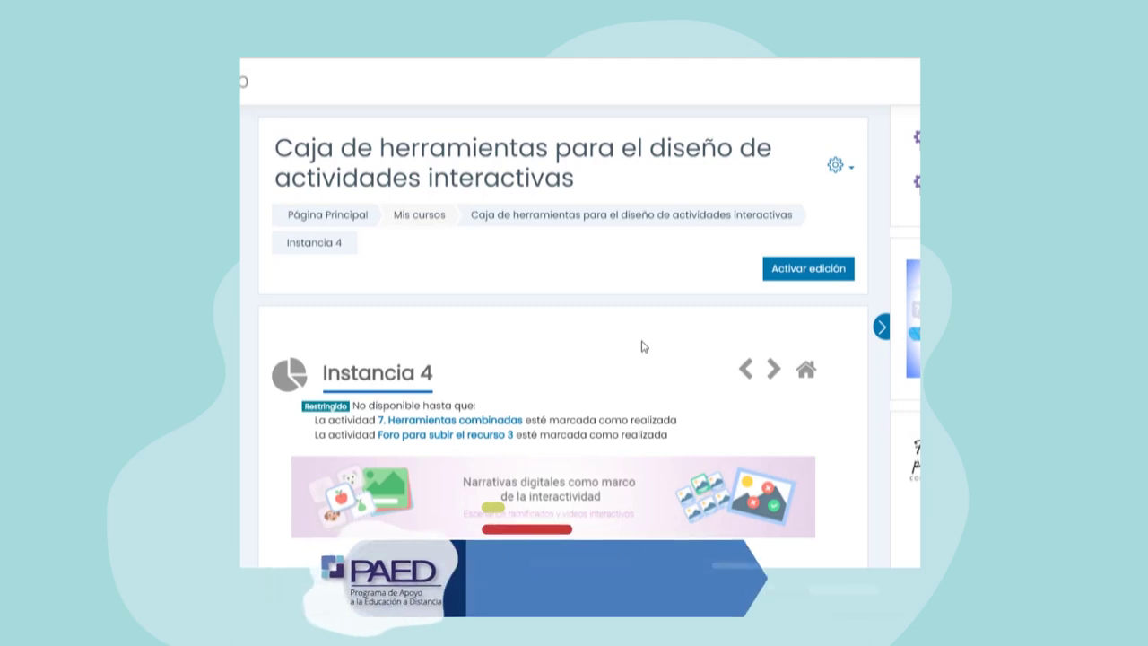
Step: Enable course editing and add a new H5P activity to the Instancia 4 section
{"action": "left_click", "coordinate": [801, 278]}
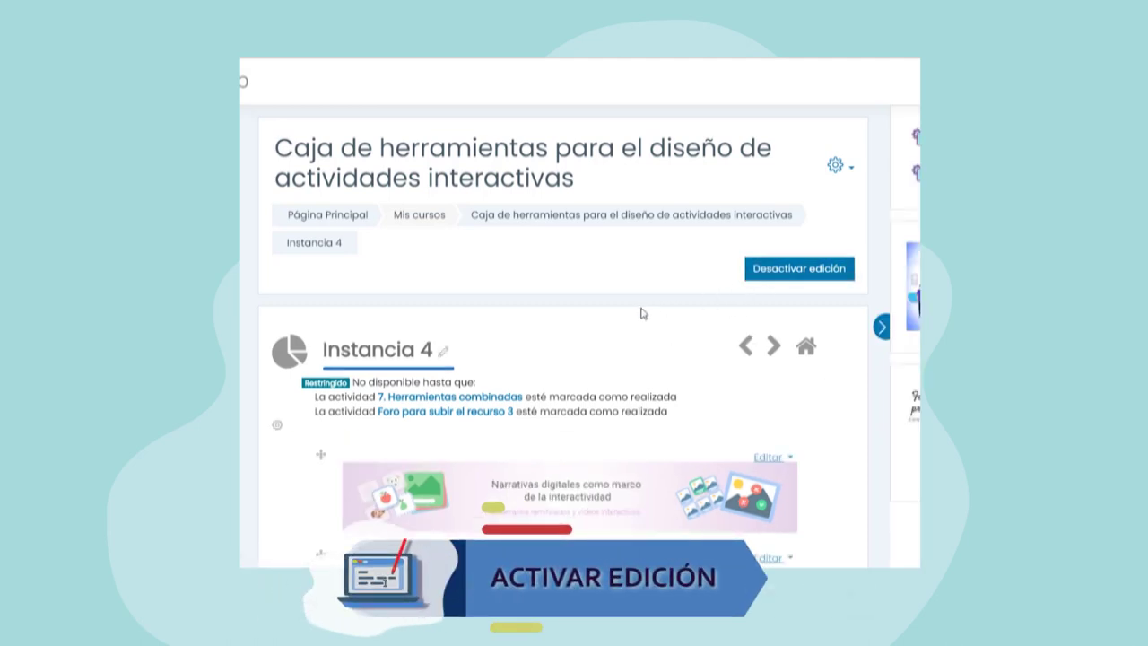
{"action": "scroll", "coordinate": [640, 315], "scroll_direction": "down", "scroll_amount": 5}
{"action": "scroll", "coordinate": [643, 313], "scroll_direction": "down", "scroll_amount": 15}
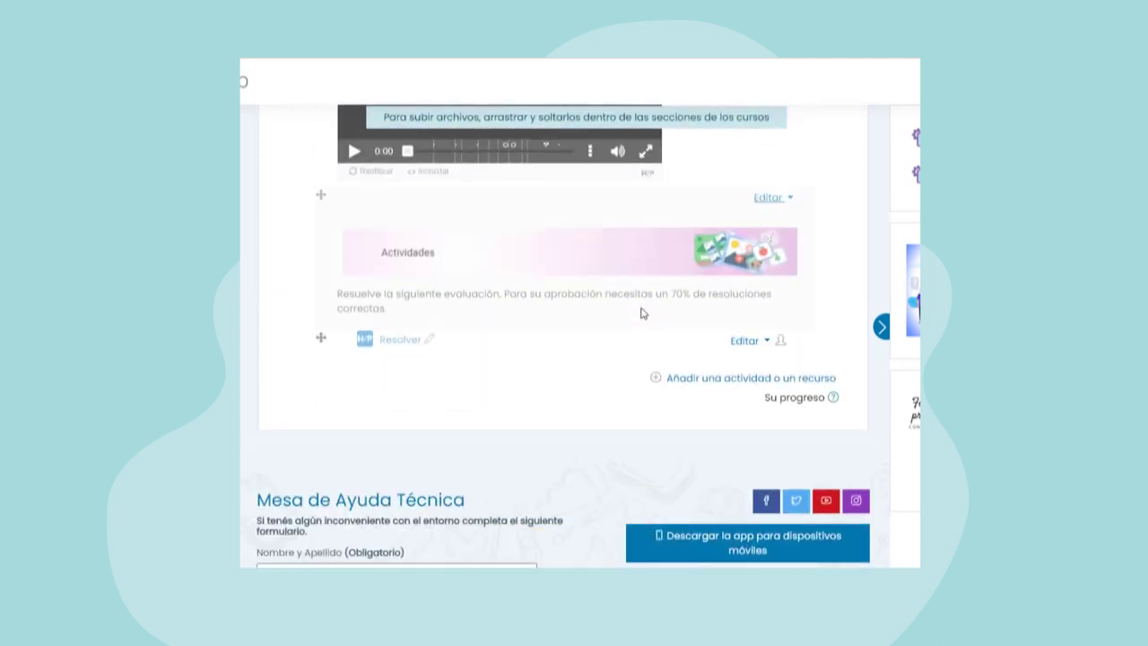
{"action": "left_click", "coordinate": [702, 381]}
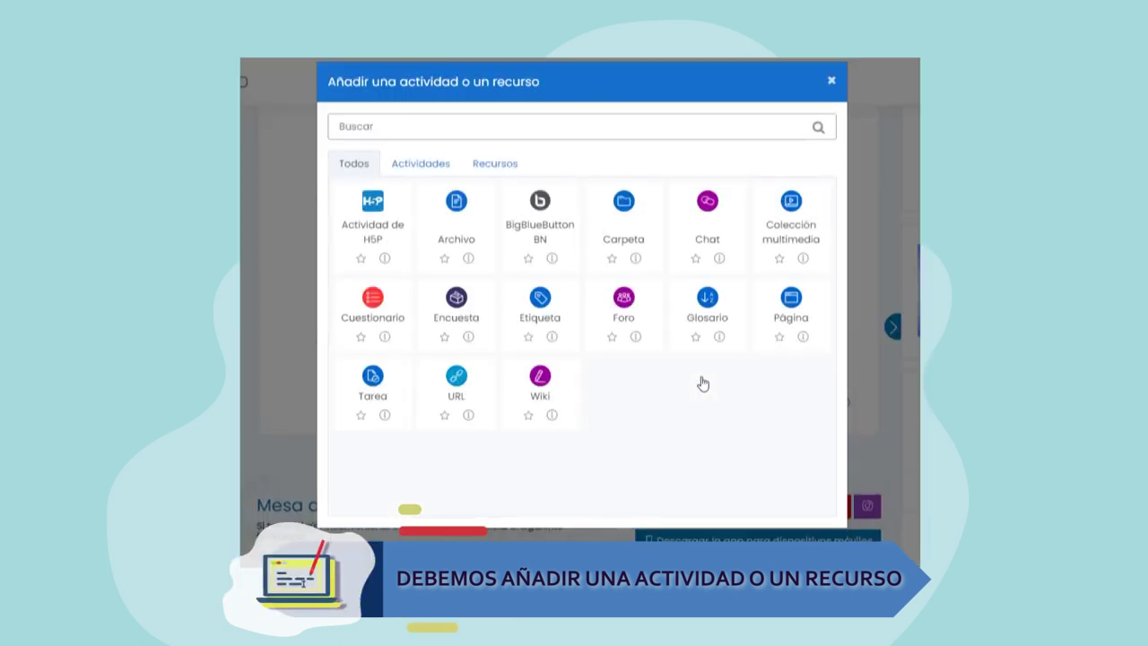
{"action": "left_click", "coordinate": [373, 204]}
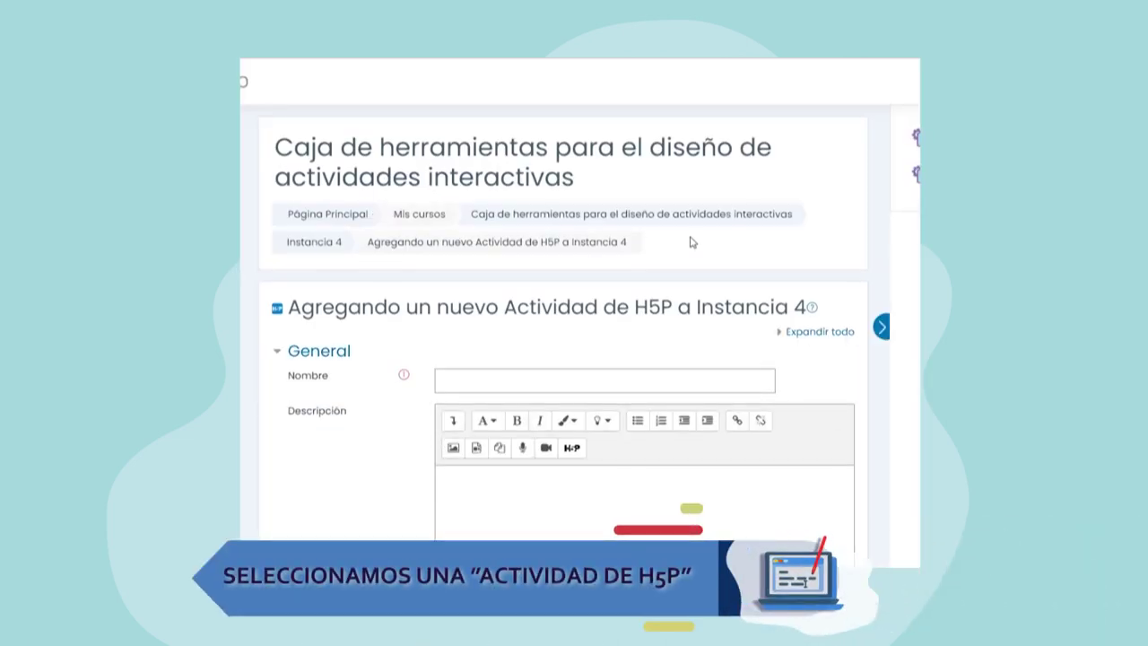
Step: Name the new H5P activity "Tarea 4"
{"action": "scroll", "coordinate": [690, 240], "scroll_direction": "down", "scroll_amount": 2}
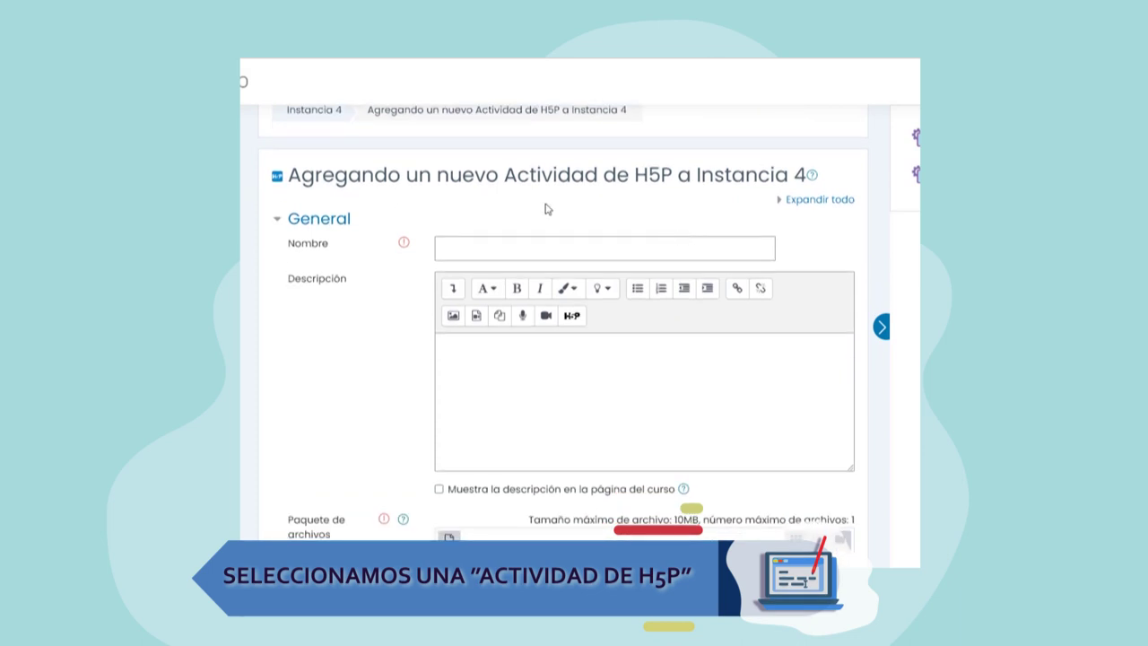
{"action": "left_click", "coordinate": [467, 245]}
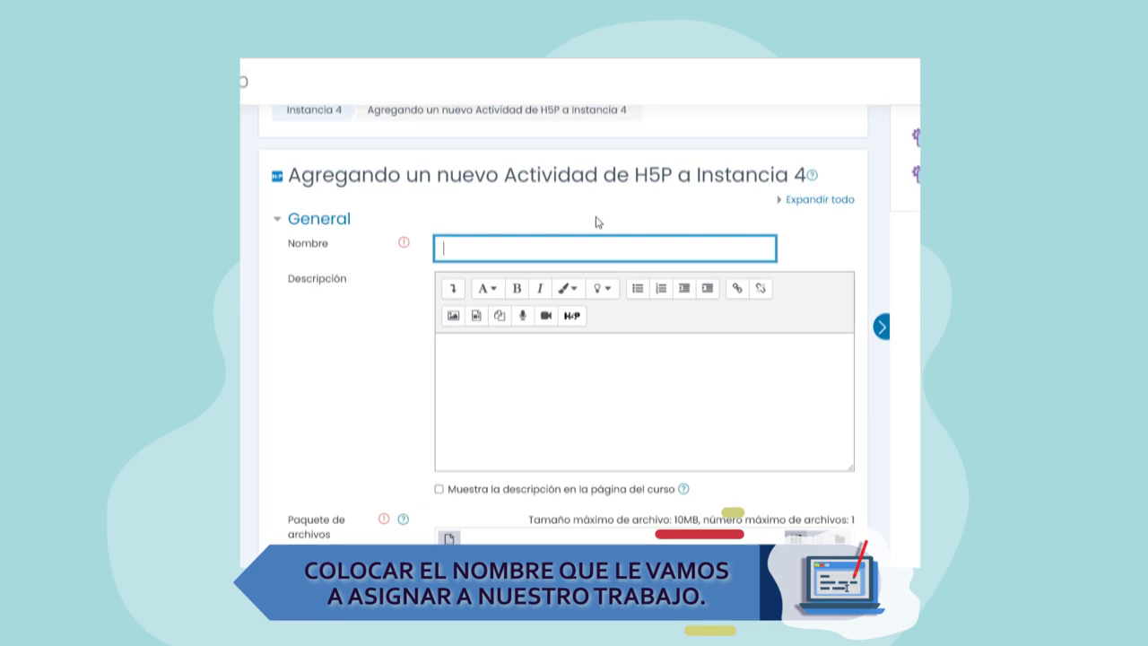
{"action": "type", "text": "Tarea 4"}
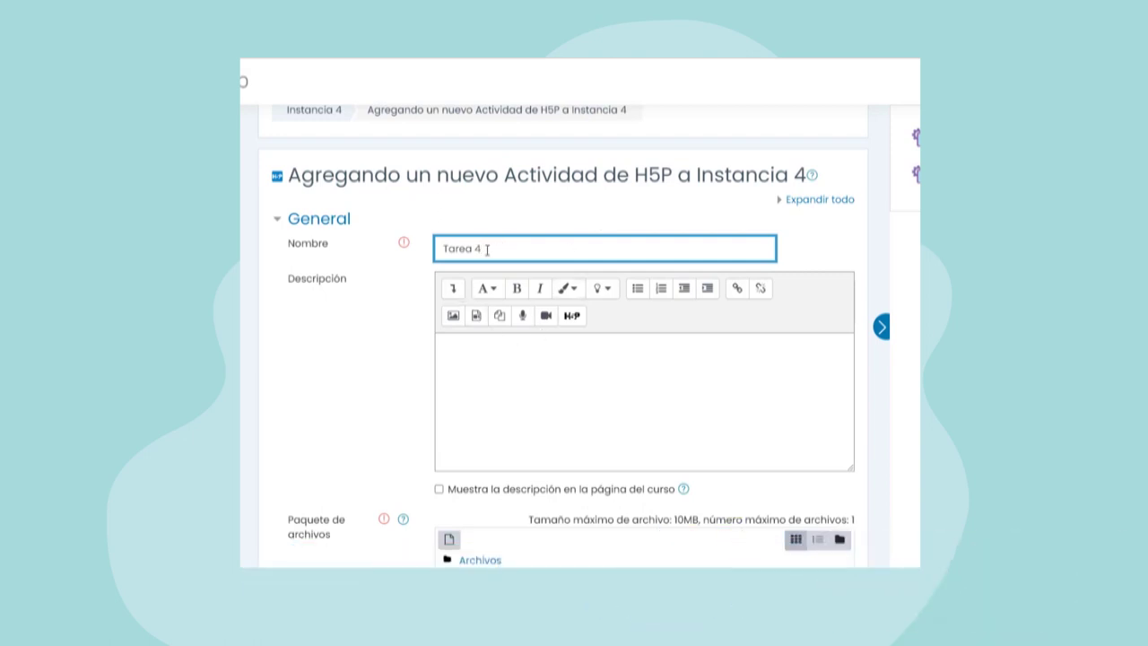
Step: Open the content bank from the activity's package file settings and start a new Interactive Video content
{"action": "scroll", "coordinate": [578, 301], "scroll_direction": "down", "scroll_amount": 3}
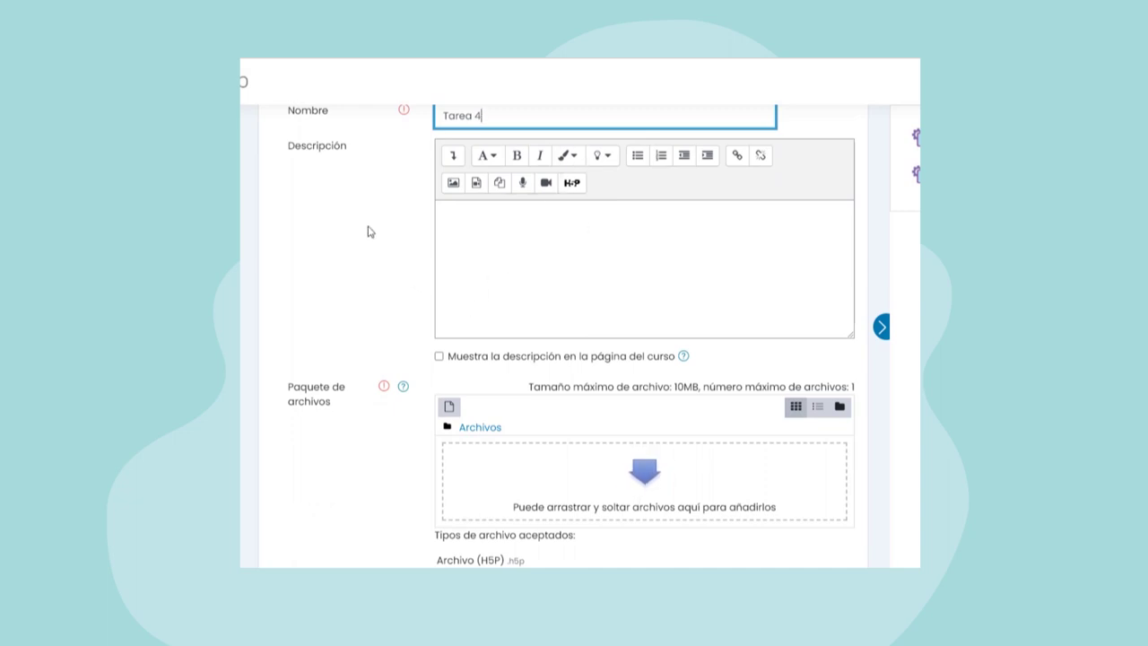
{"action": "scroll", "coordinate": [368, 230], "scroll_direction": "down", "scroll_amount": 4}
{"action": "scroll", "coordinate": [367, 231], "scroll_direction": "down", "scroll_amount": 2}
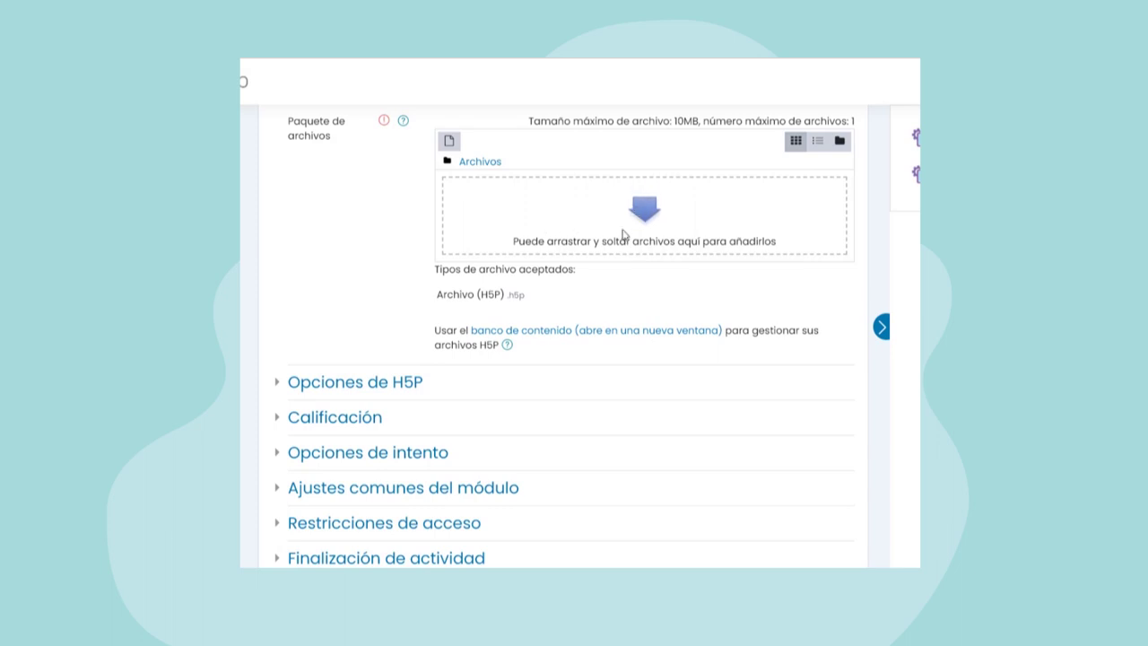
{"action": "left_click", "coordinate": [557, 337]}
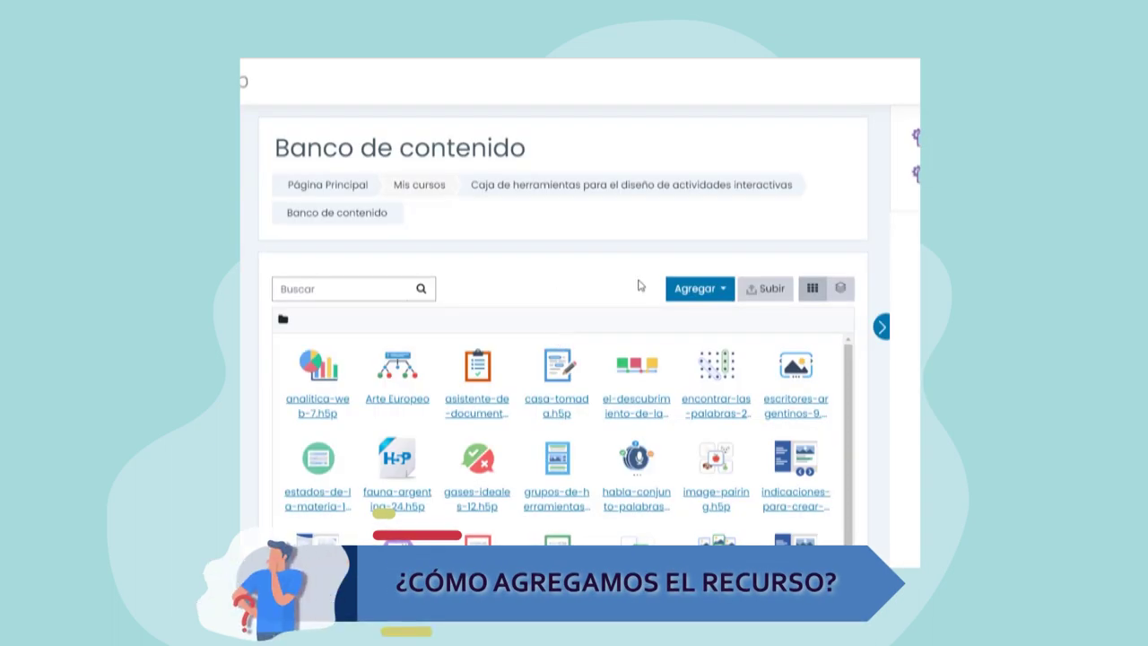
{"action": "left_click", "coordinate": [726, 291]}
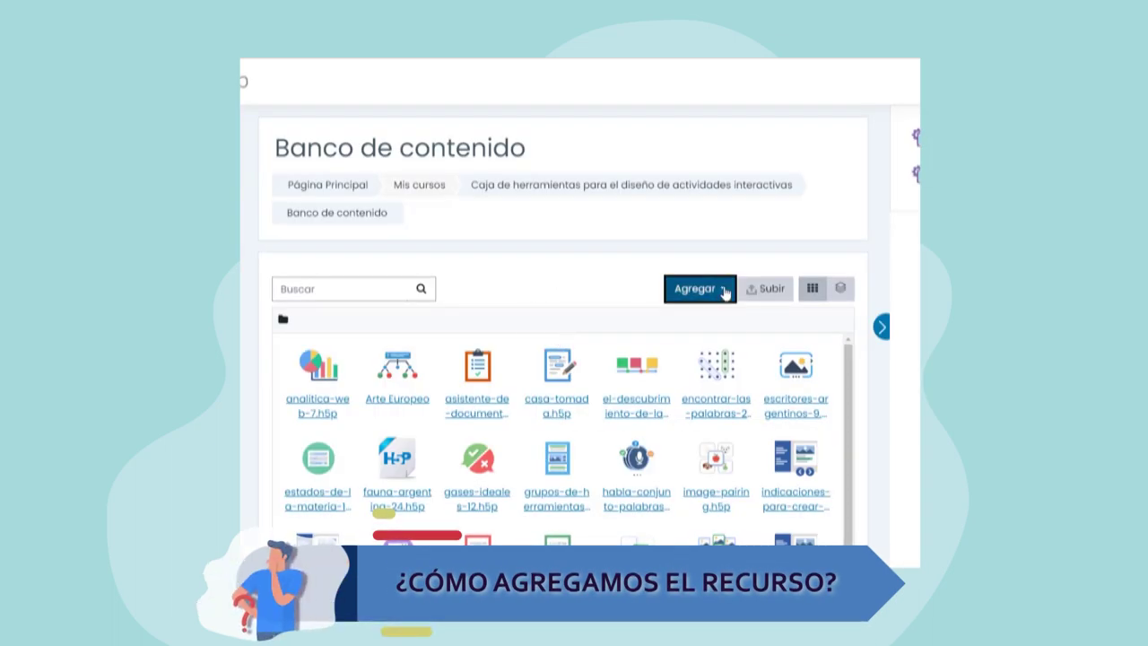
{"action": "left_click_drag", "start_coordinate": [727, 322], "coordinate": [731, 392]}
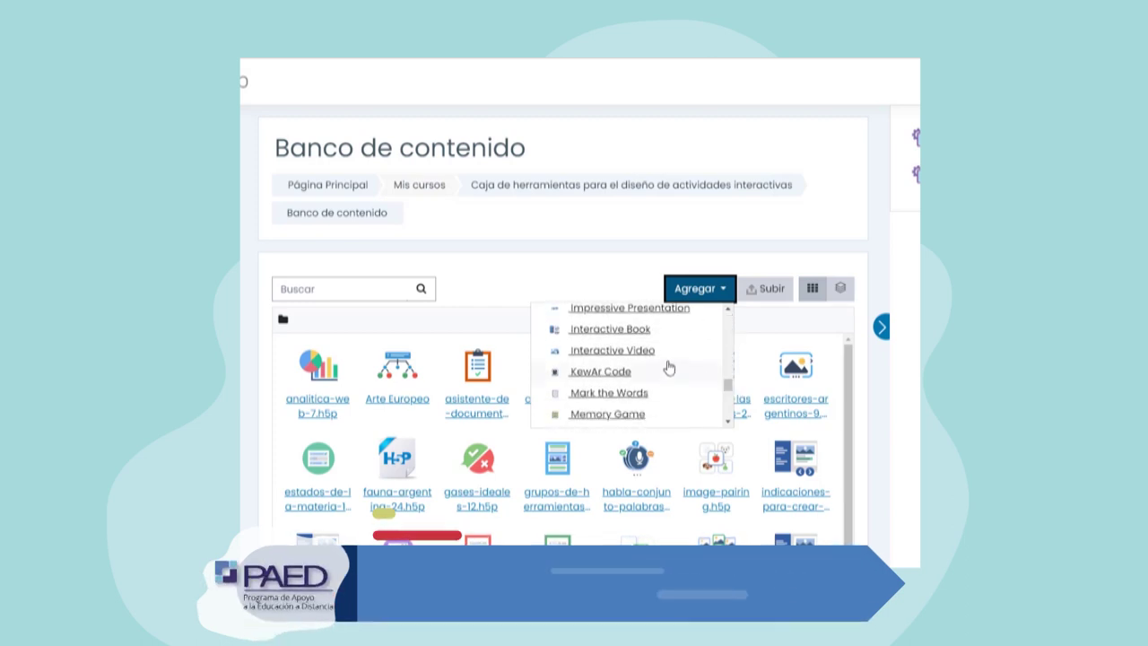
{"action": "left_click", "coordinate": [614, 351]}
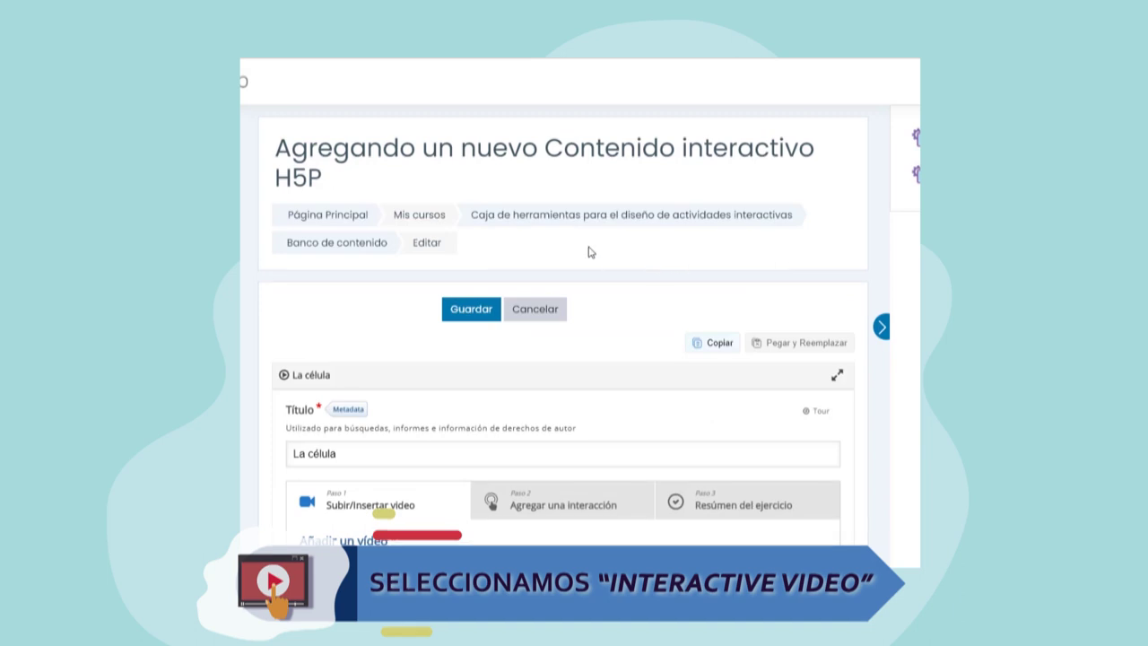
Step: Insert the video into the interactive content by pasting the URL of BIOLOGIA_3_La_celula.mp4 as its source
{"action": "scroll", "coordinate": [589, 252], "scroll_direction": "down", "scroll_amount": 5}
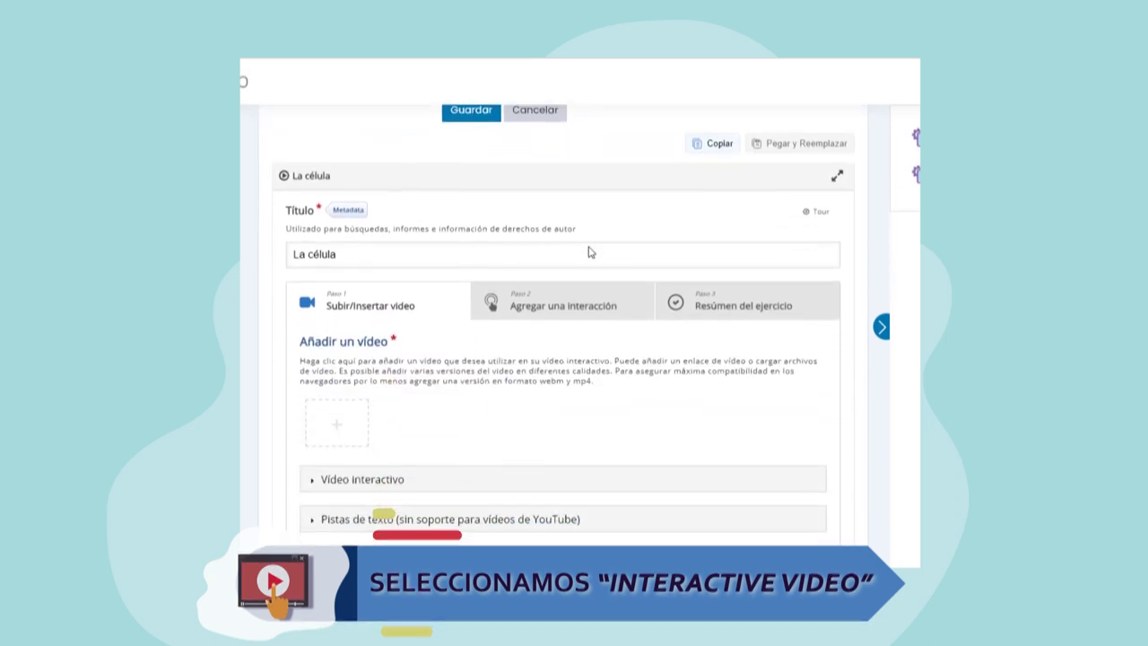
{"action": "scroll", "coordinate": [589, 252], "scroll_direction": "down", "scroll_amount": 2}
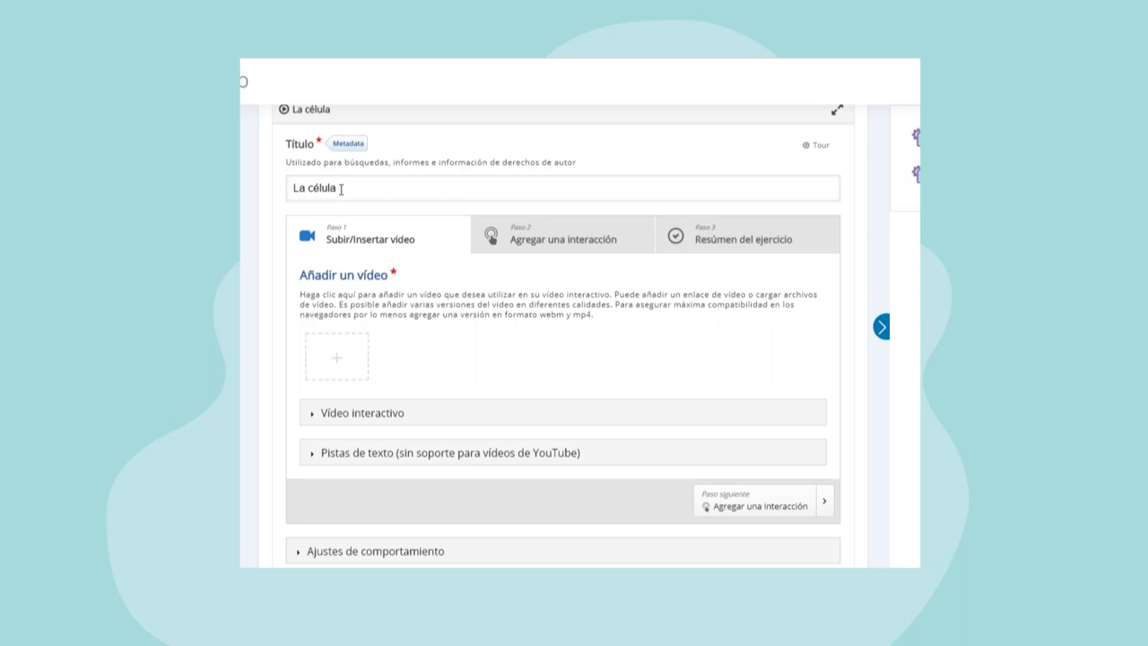
{"action": "left_click", "coordinate": [336, 361]}
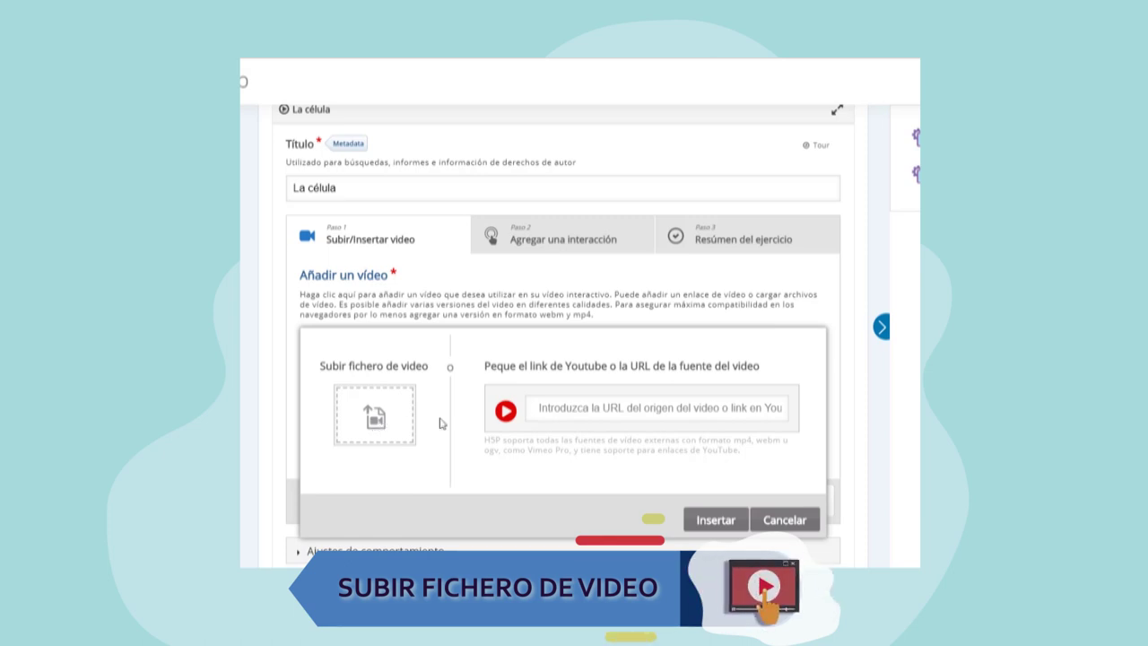
{"action": "left_click", "coordinate": [538, 408]}
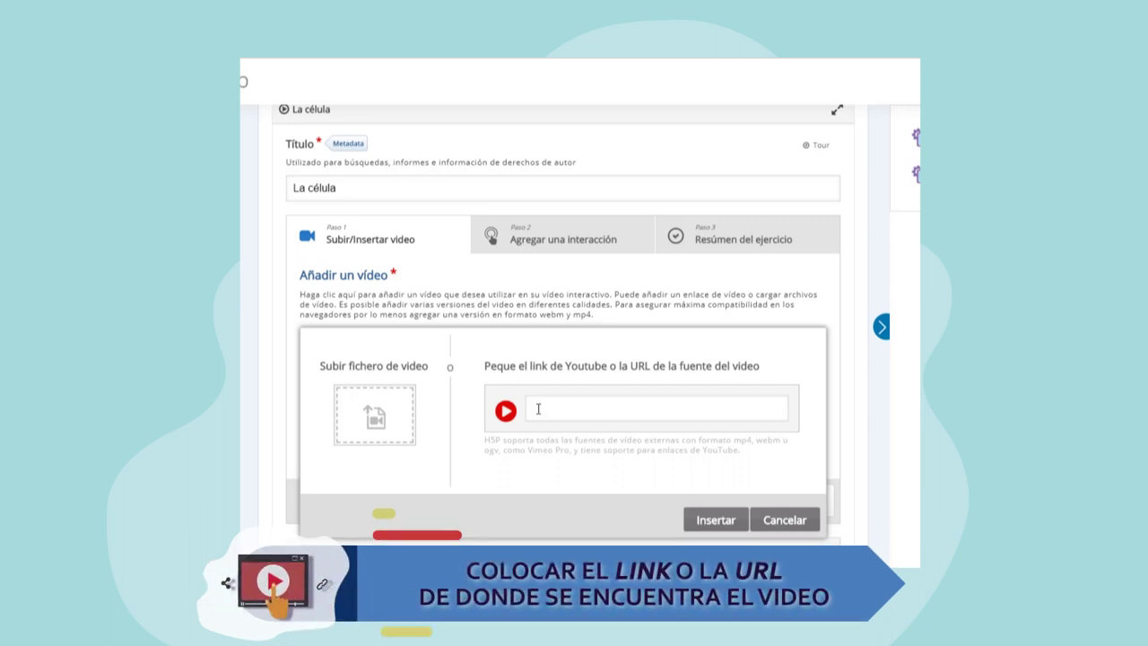
{"action": "key", "text": "ctrl+v"}
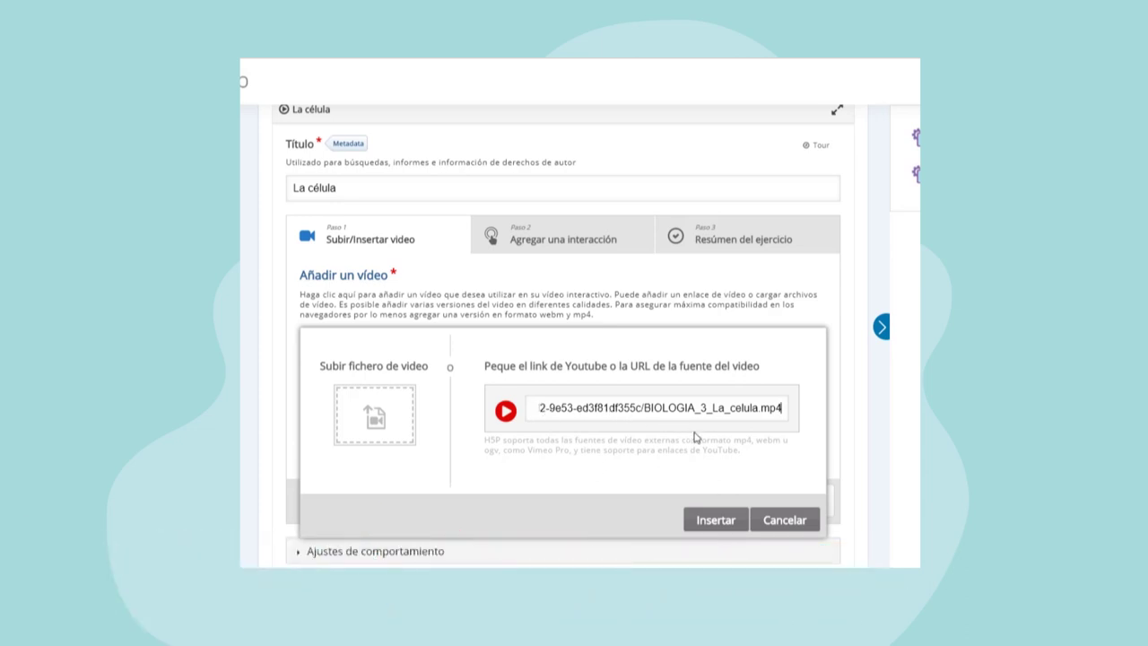
{"action": "left_click", "coordinate": [702, 527]}
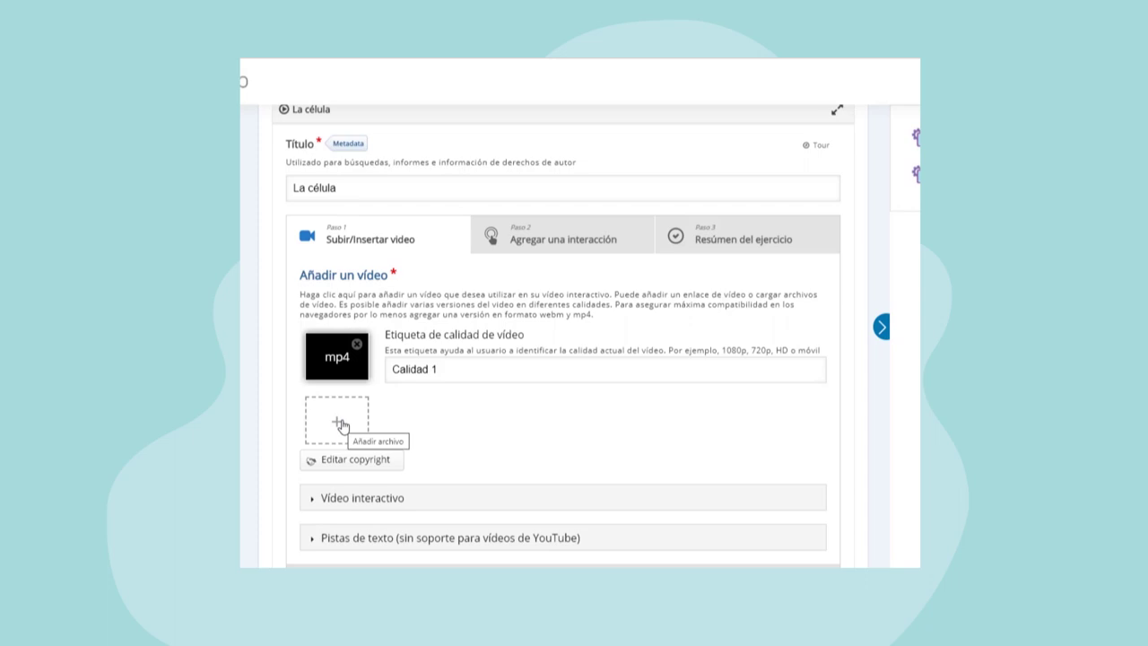
Step: Expand the "Vídeo interactivo" settings and set the title of this interactive video to "La célula"
{"action": "scroll", "coordinate": [341, 425], "scroll_direction": "down", "scroll_amount": 3}
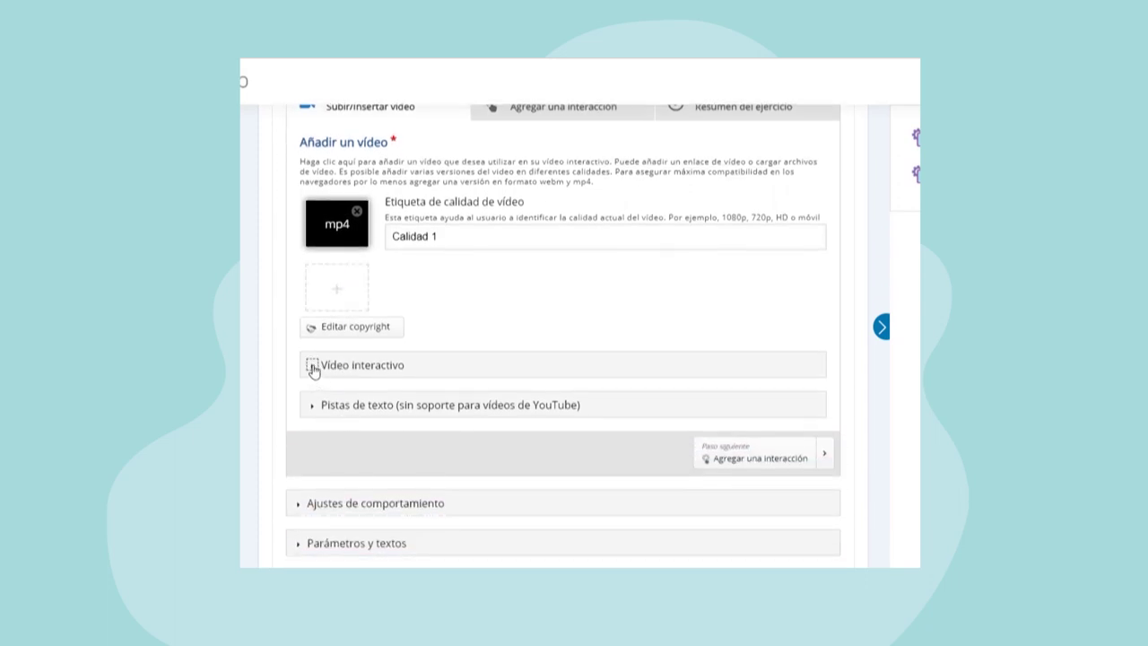
{"action": "left_click", "coordinate": [312, 365]}
{"action": "scroll", "coordinate": [588, 334], "scroll_direction": "down", "scroll_amount": 4}
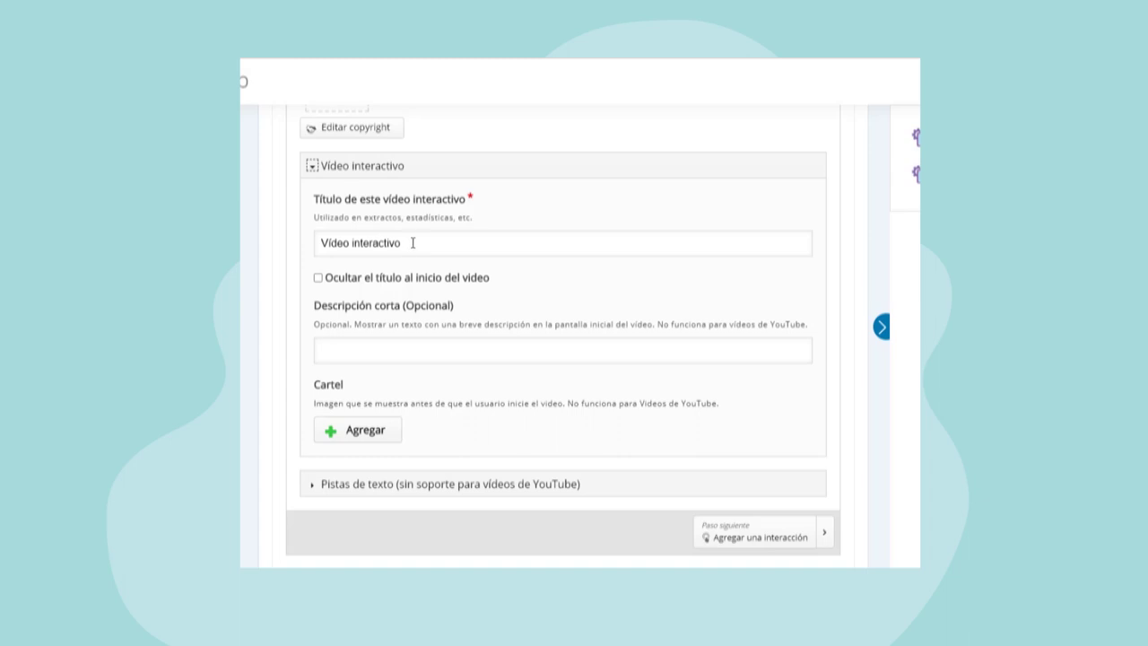
{"action": "left_click_drag", "start_coordinate": [408, 242], "coordinate": [324, 234]}
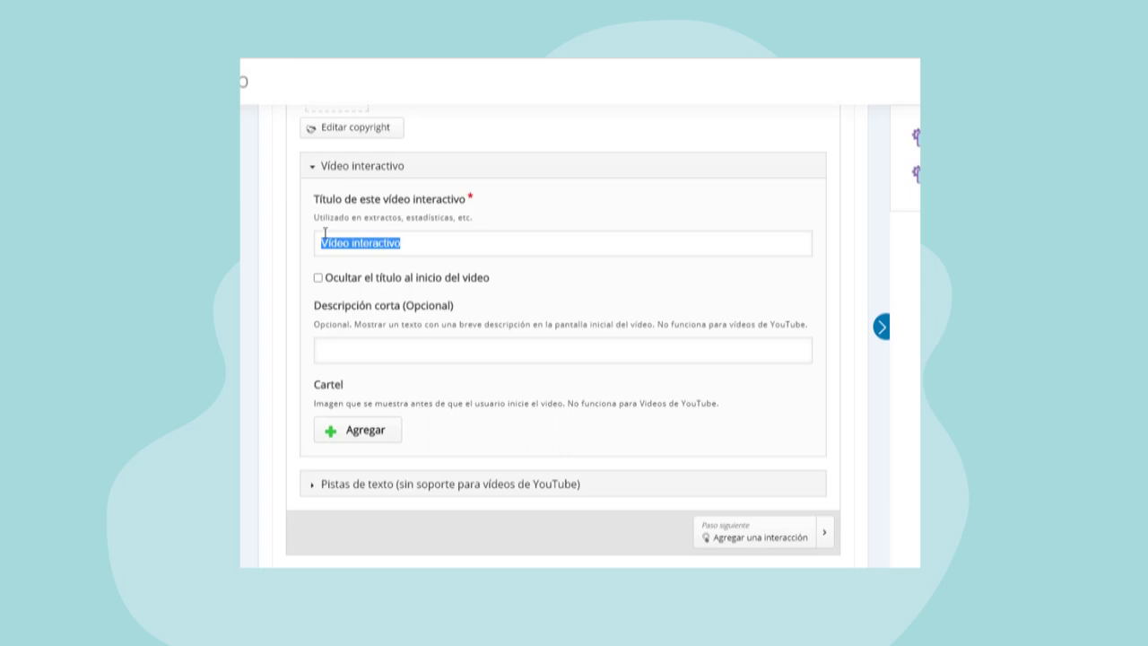
{"action": "type", "text": "La célul"}
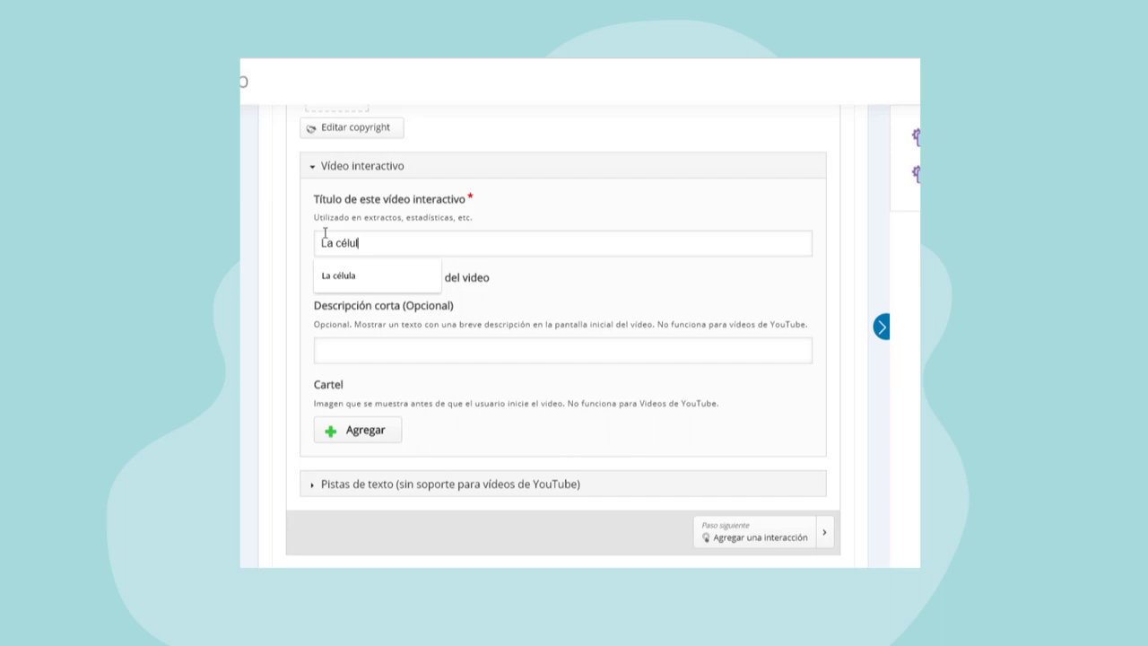
{"action": "left_click", "coordinate": [326, 232]}
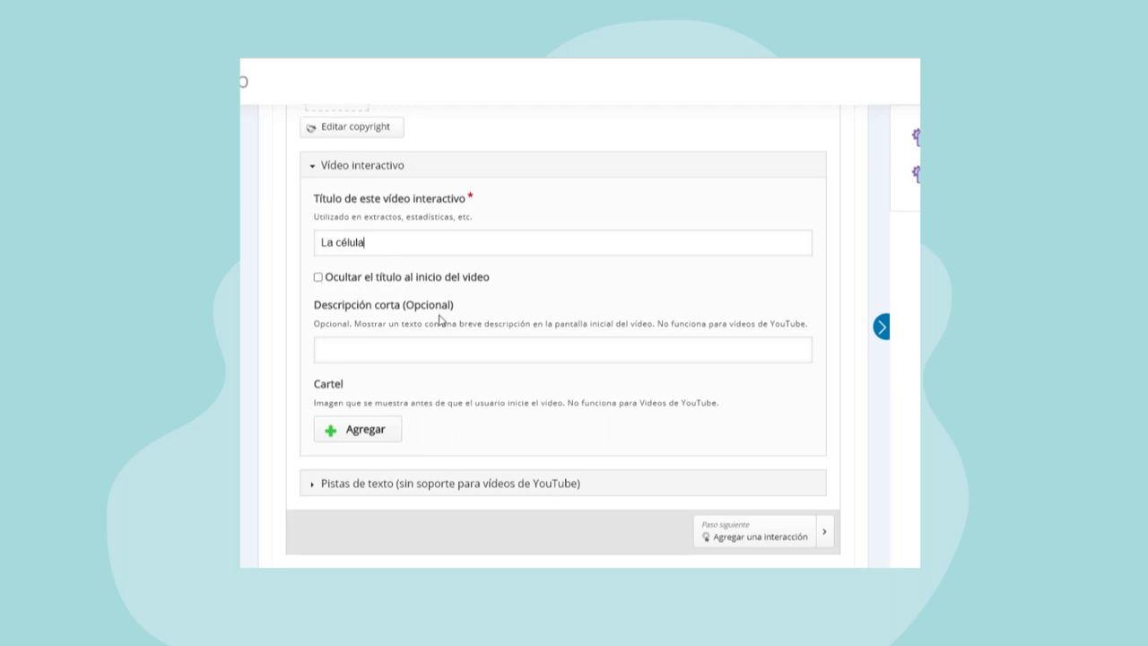
Step: Review the video's short description and poster options, and the expanded text tracks settings
{"action": "scroll", "coordinate": [440, 320], "scroll_direction": "down", "scroll_amount": 3}
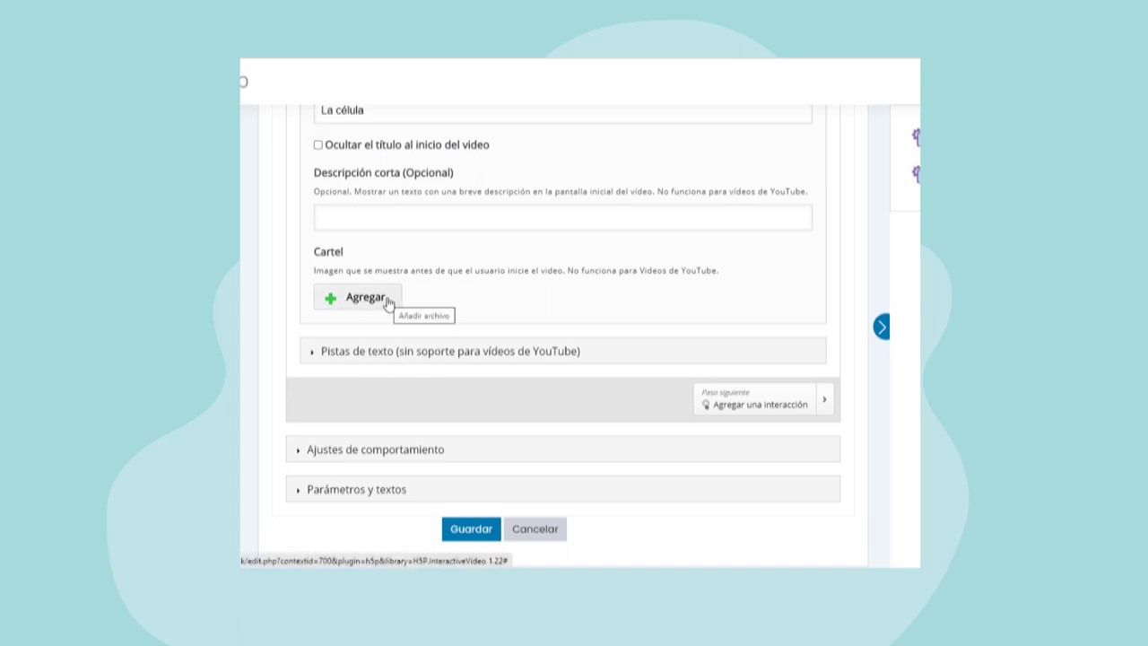
{"action": "left_click", "coordinate": [319, 146]}
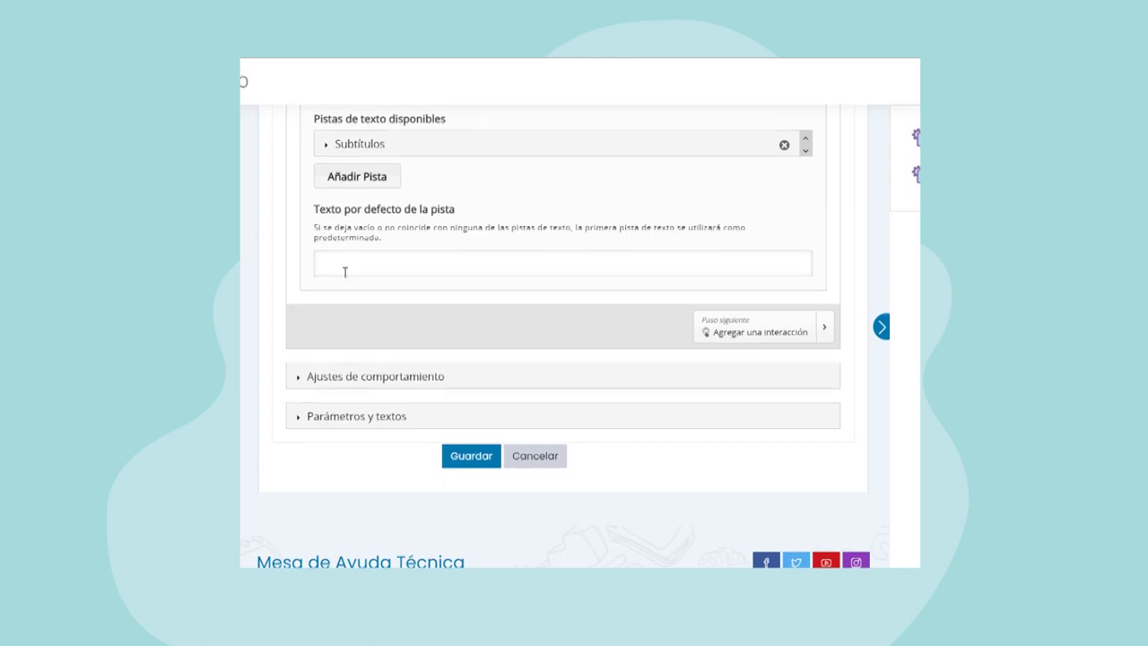
{"action": "scroll", "coordinate": [345, 269], "scroll_direction": "down", "scroll_amount": 1}
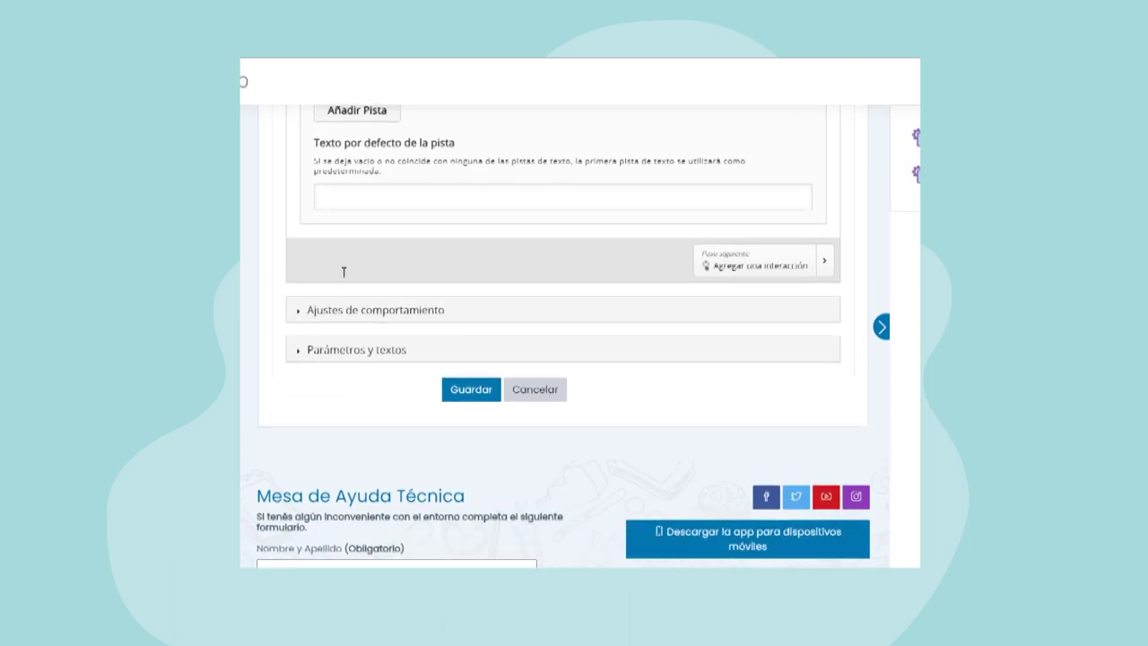
Step: Examine the interactive video's behaviour settings and its "Parámetros y textos" section
{"action": "left_click", "coordinate": [315, 312]}
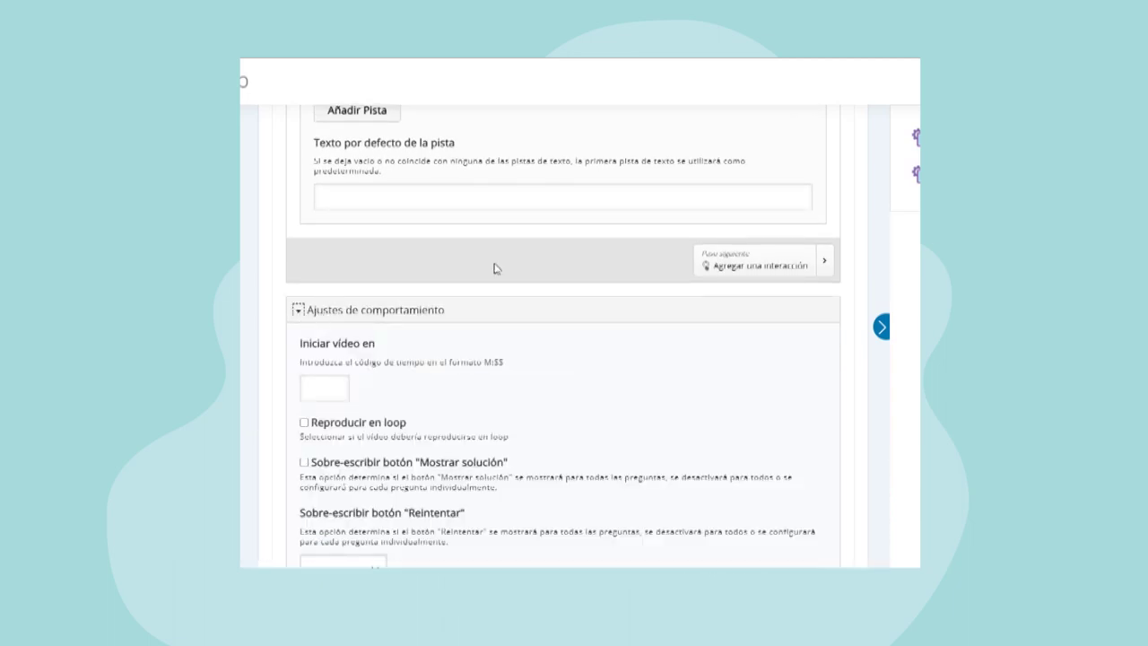
{"action": "scroll", "coordinate": [520, 237], "scroll_direction": "down", "scroll_amount": 4}
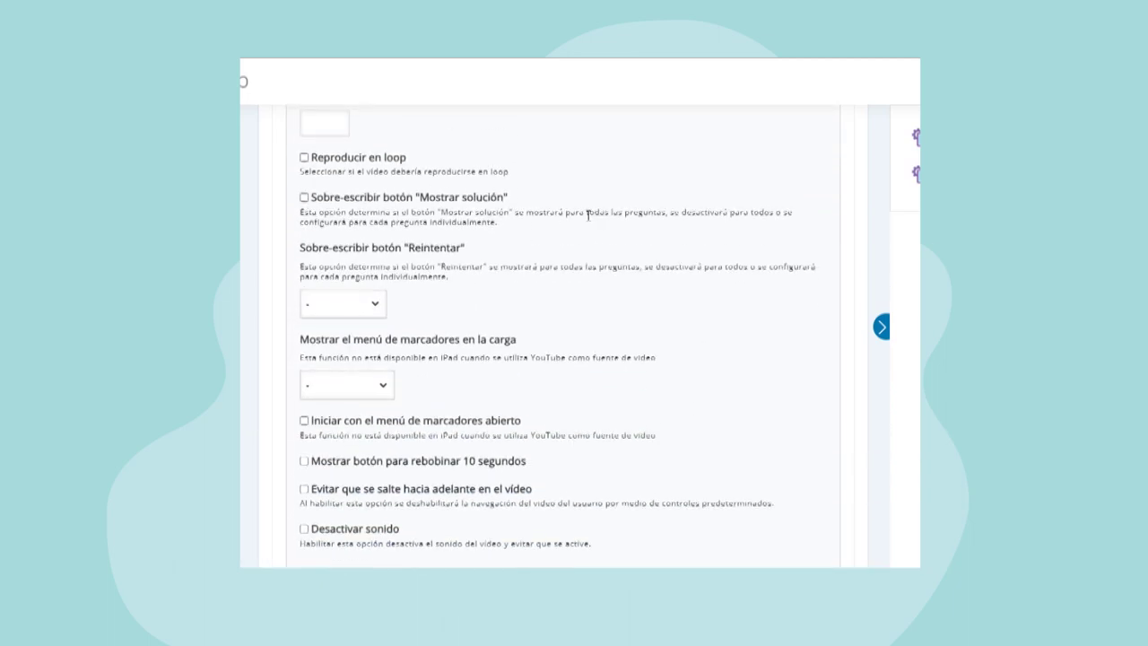
{"action": "scroll", "coordinate": [489, 237], "scroll_direction": "up", "scroll_amount": 2}
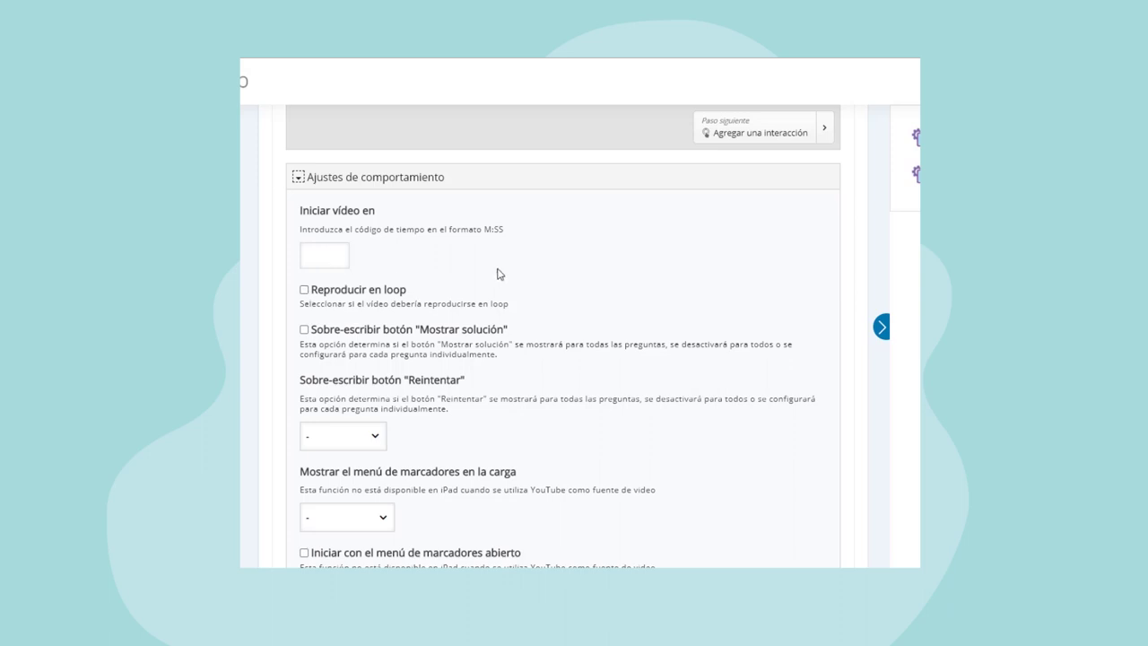
{"action": "scroll", "coordinate": [498, 274], "scroll_direction": "down", "scroll_amount": 1}
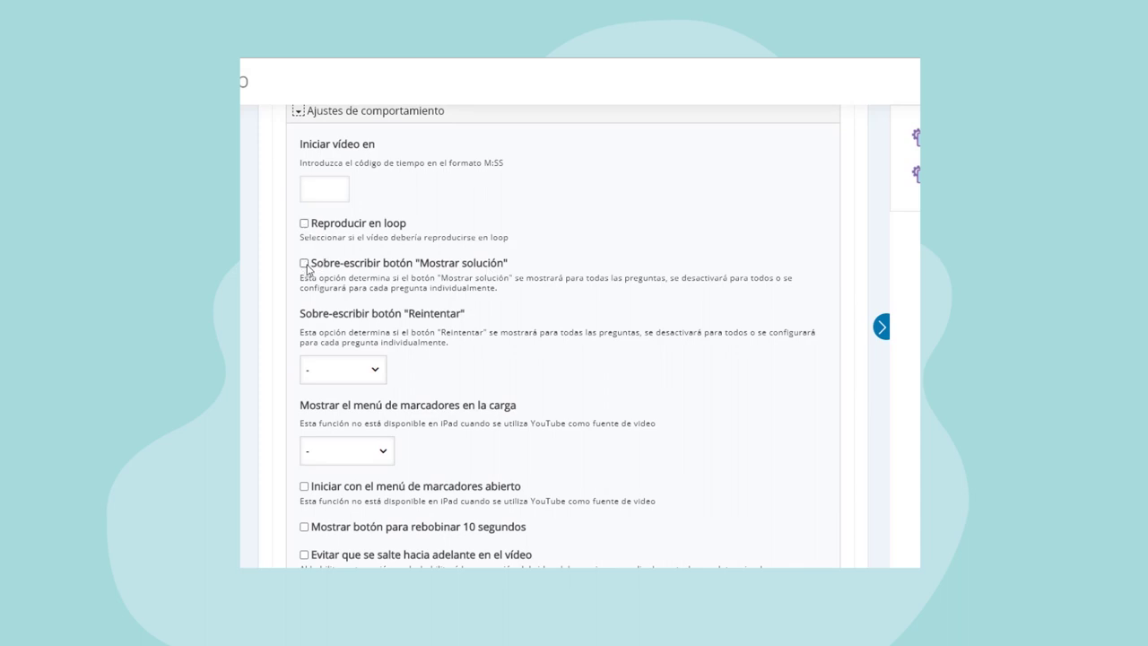
{"action": "scroll", "coordinate": [542, 264], "scroll_direction": "down", "scroll_amount": 1}
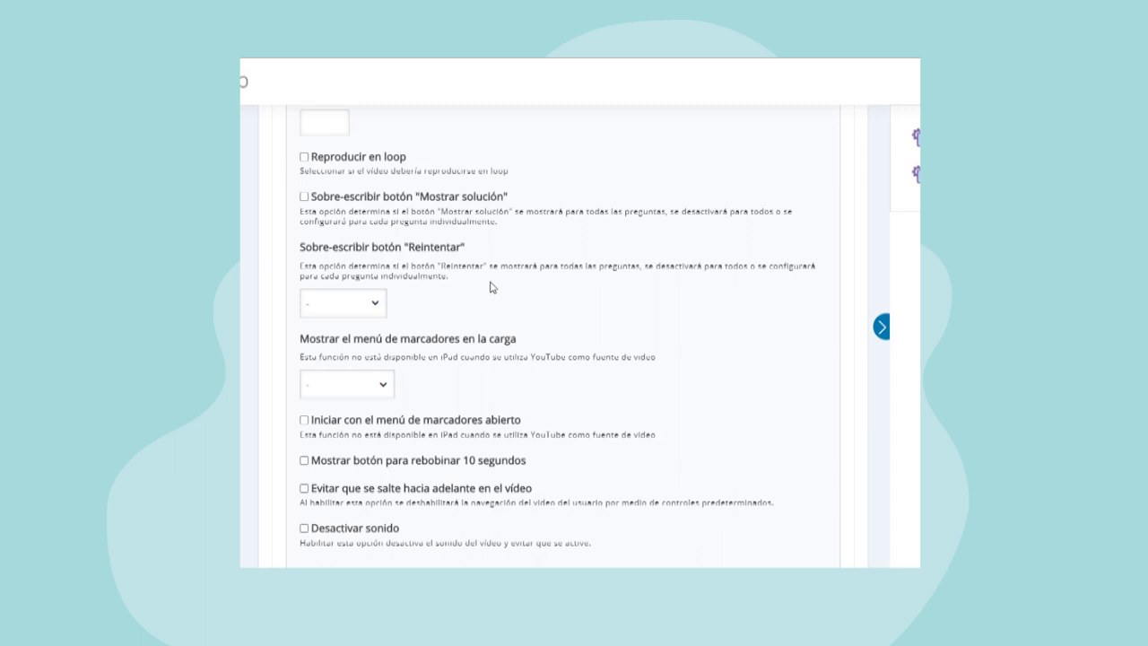
{"action": "scroll", "coordinate": [491, 287], "scroll_direction": "down", "scroll_amount": 1}
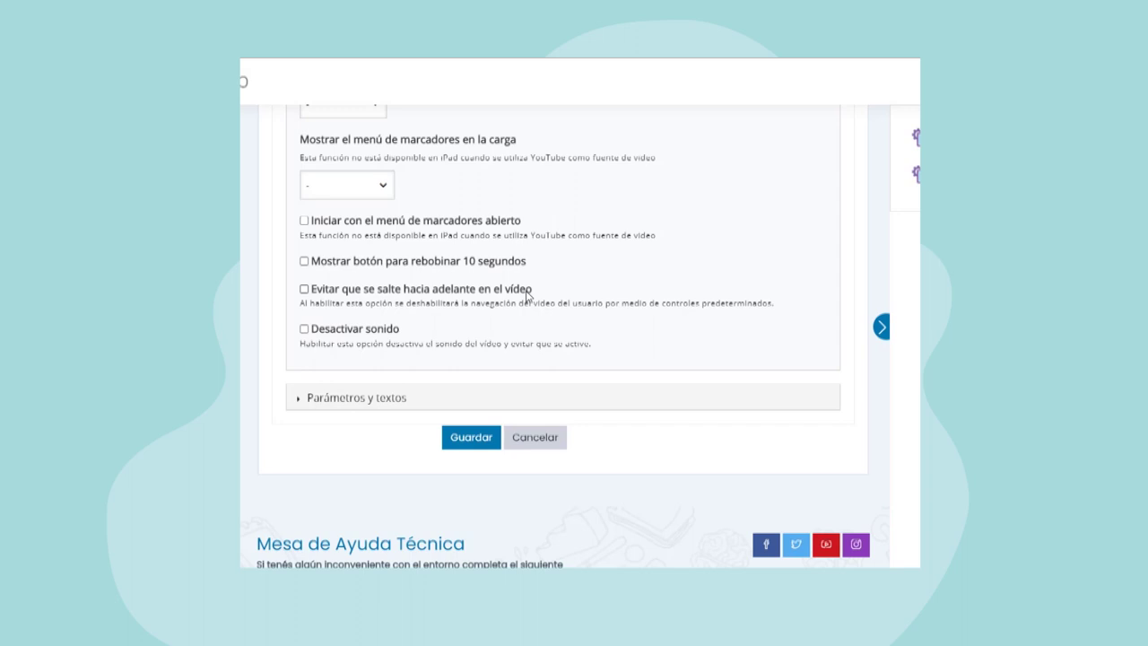
{"action": "left_click", "coordinate": [325, 403]}
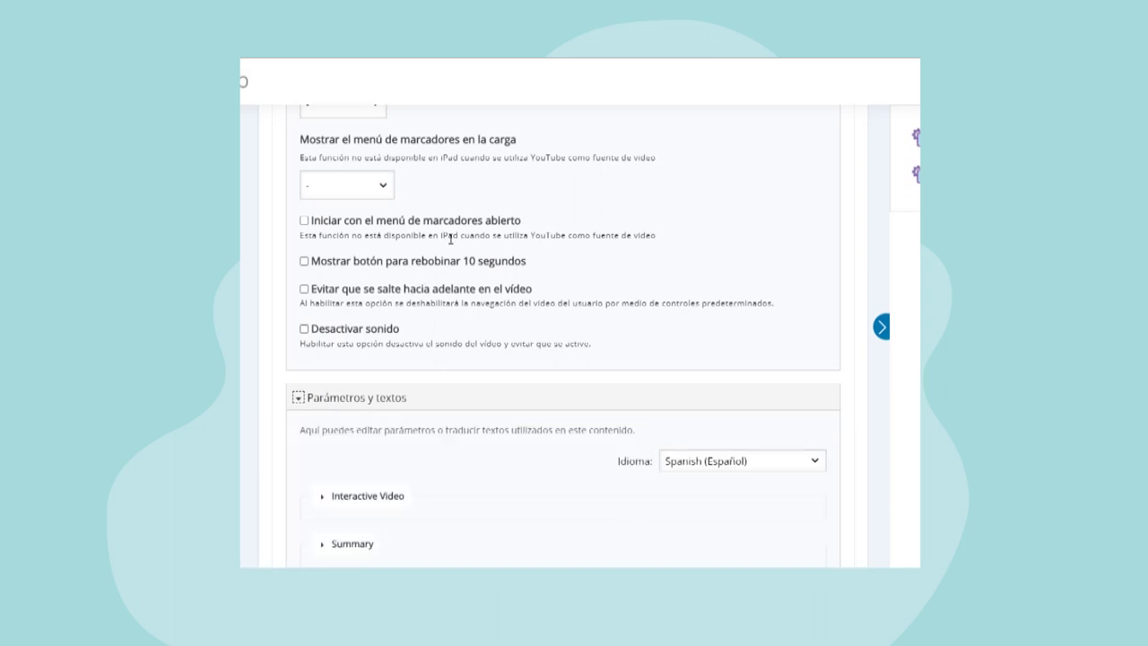
{"action": "scroll", "coordinate": [450, 238], "scroll_direction": "down", "scroll_amount": 3}
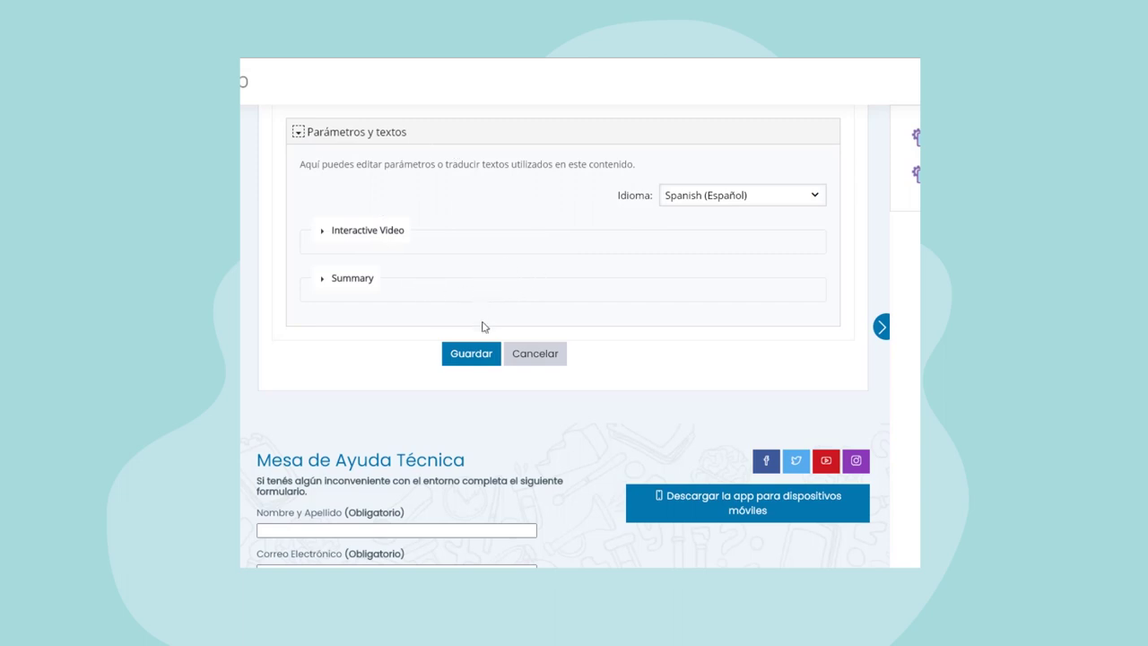
Step: Save the "La célula" interactive video and reopen it for editing at the "Agregar una interacción" stage
{"action": "left_click", "coordinate": [479, 355]}
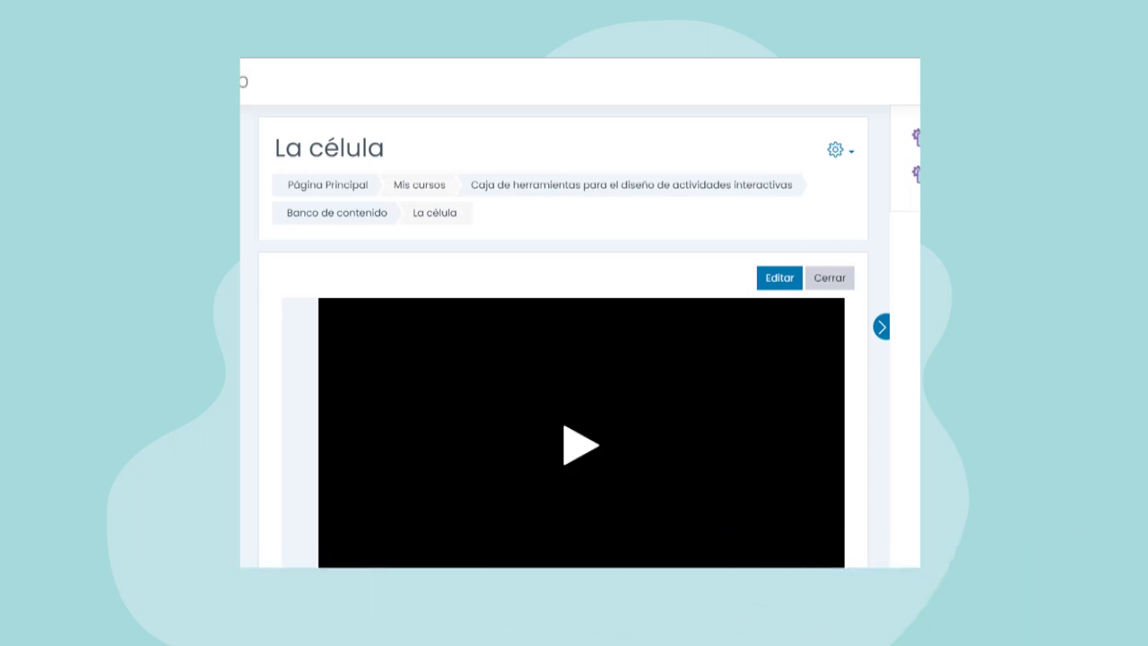
{"action": "left_click", "coordinate": [780, 280]}
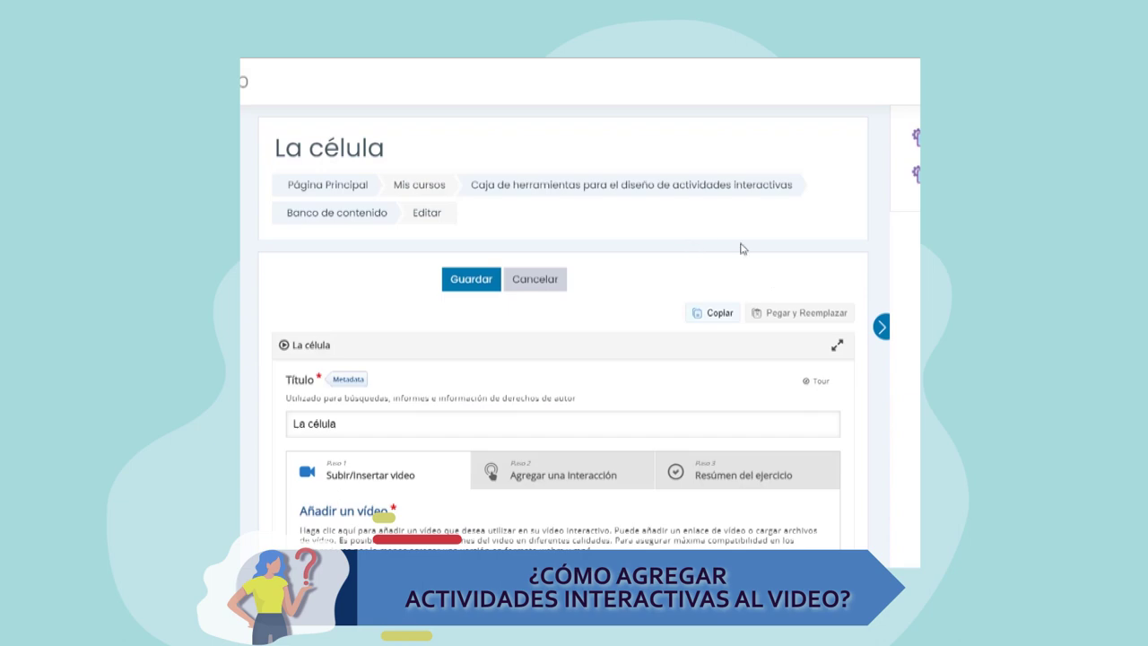
{"action": "scroll", "coordinate": [738, 248], "scroll_direction": "down", "scroll_amount": 3}
{"action": "scroll", "coordinate": [738, 235], "scroll_direction": "down", "scroll_amount": 2}
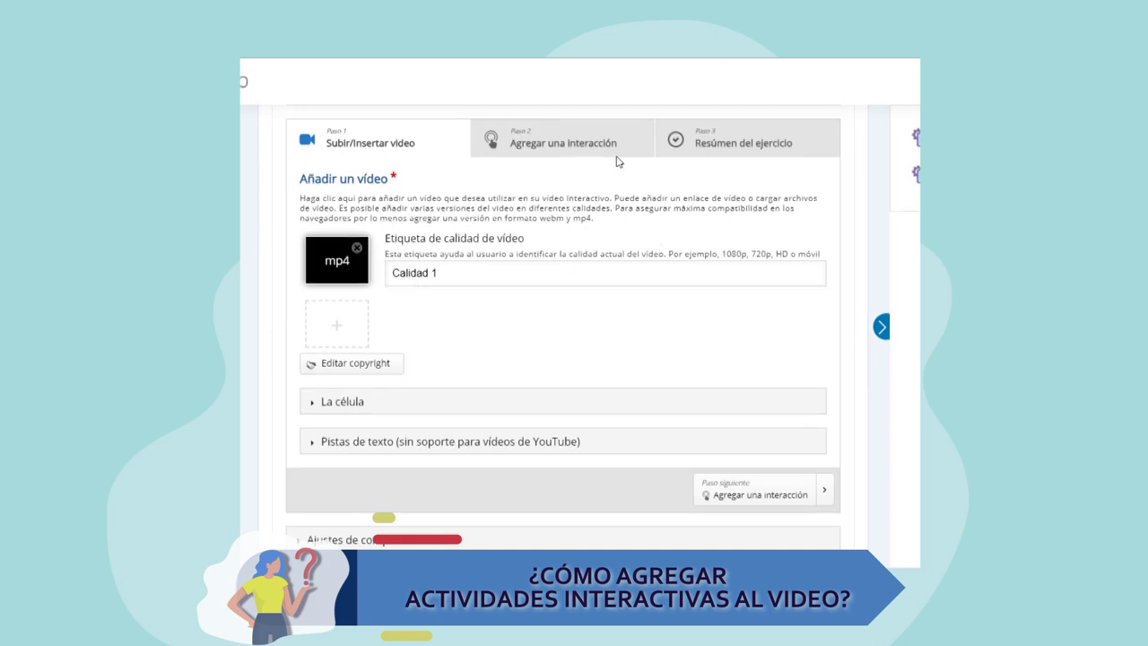
{"action": "left_click", "coordinate": [568, 146]}
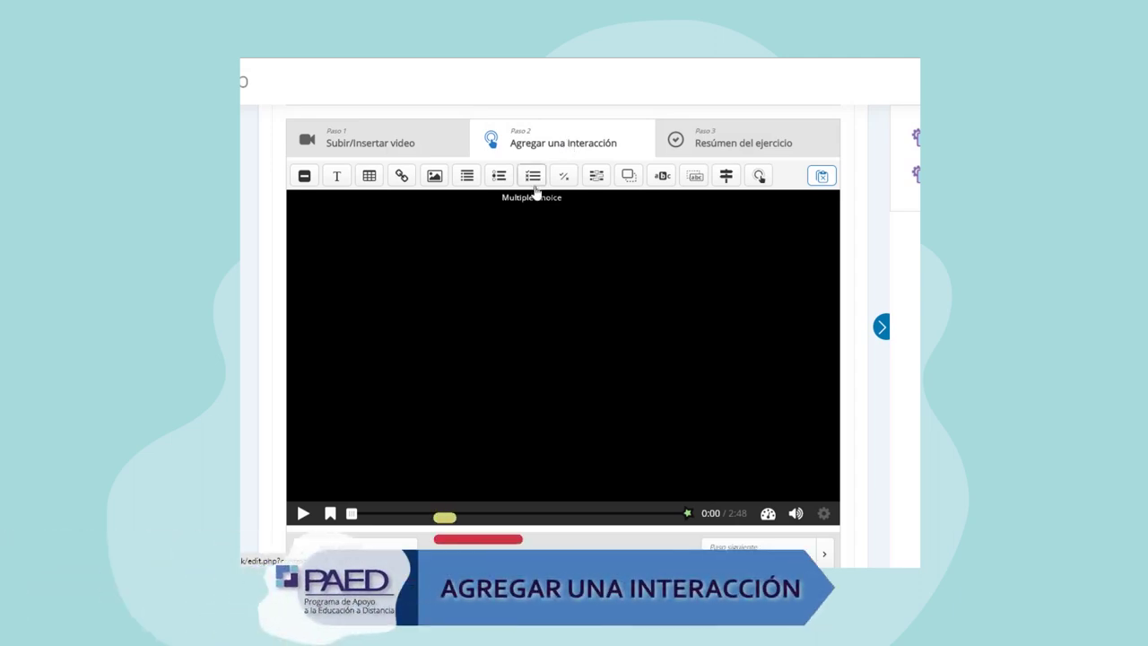
Step: Pause the video at 0:18 and place a Label interaction over the lower part of the cell
{"action": "left_click_drag", "start_coordinate": [351, 516], "coordinate": [381, 519]}
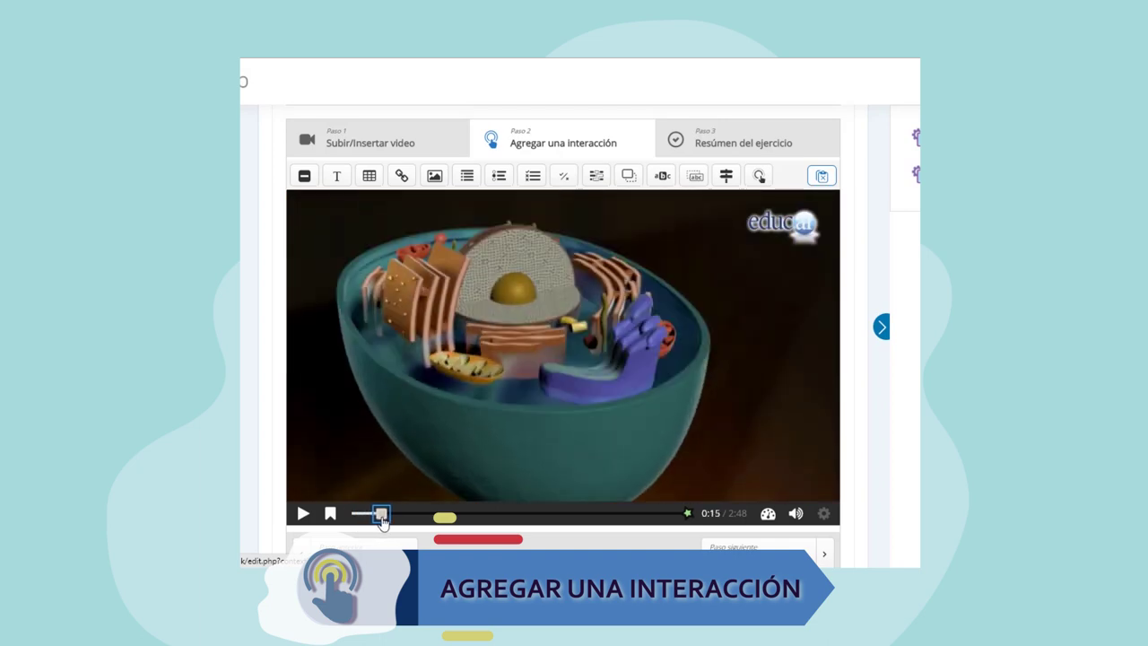
{"action": "key", "text": "space"}
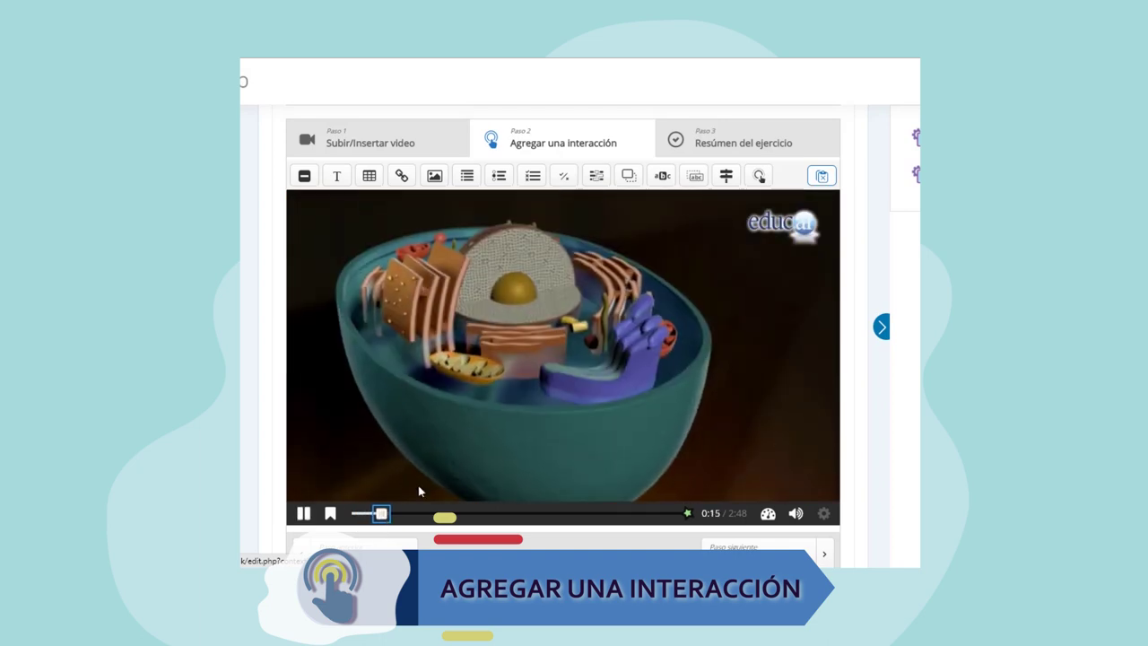
{"action": "key", "text": "space"}
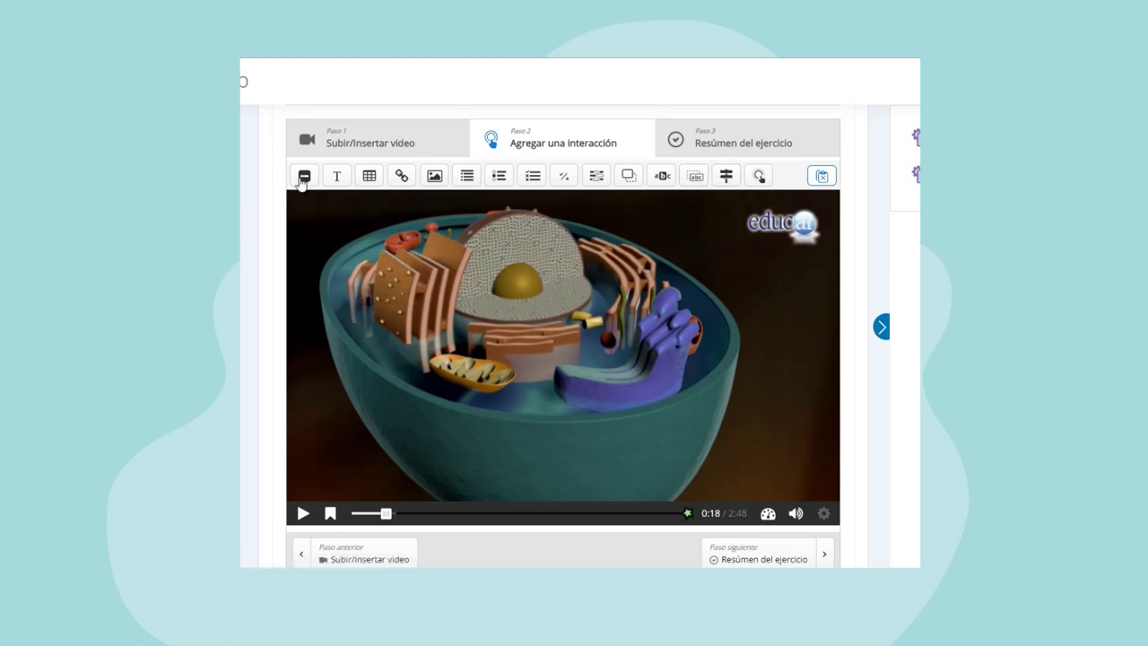
{"action": "left_click_drag", "start_coordinate": [304, 182], "coordinate": [452, 462]}
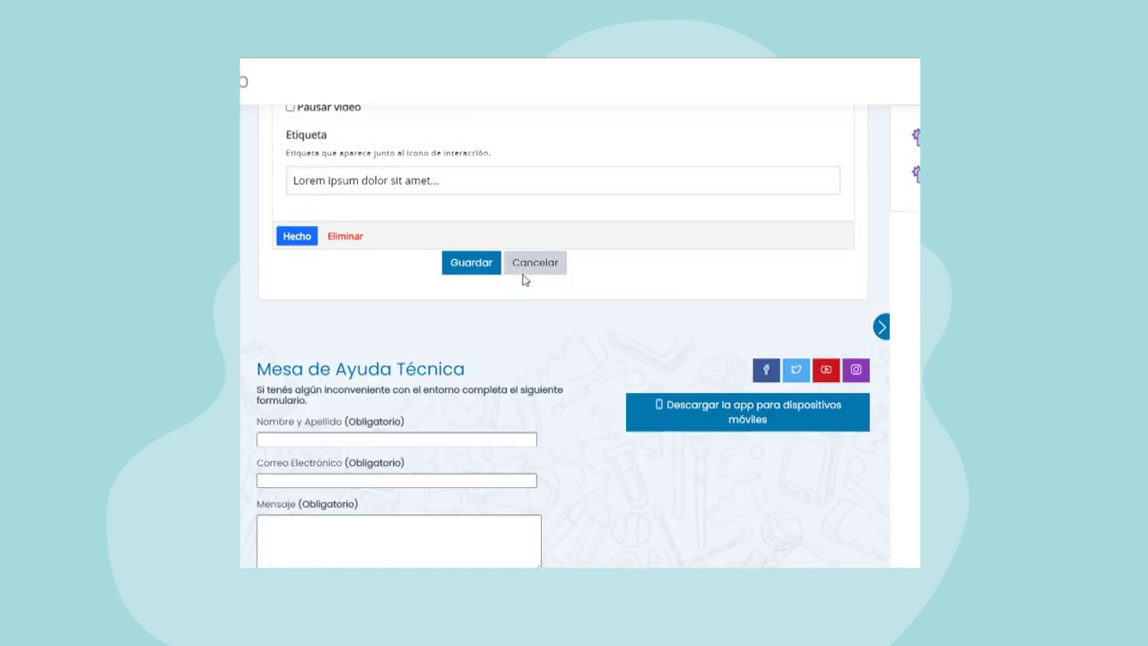
Step: Replace the label's placeholder text with "Membrana celular" and finish the interaction
{"action": "left_click", "coordinate": [291, 181]}
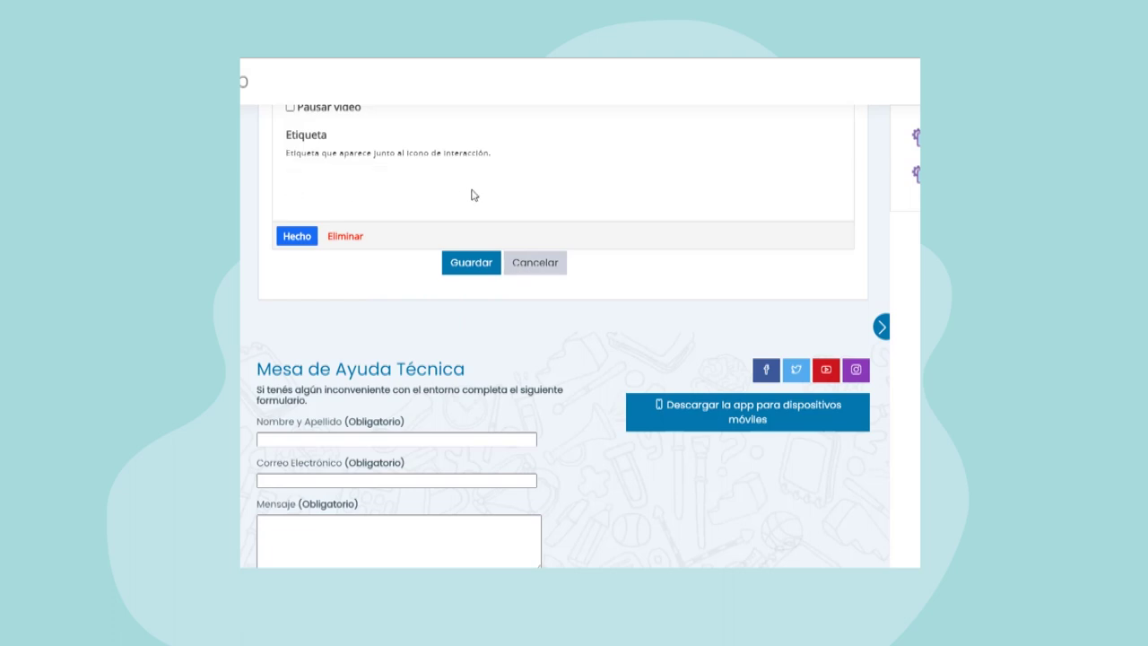
{"action": "left_click_drag", "start_coordinate": [429, 213], "coordinate": [264, 215]}
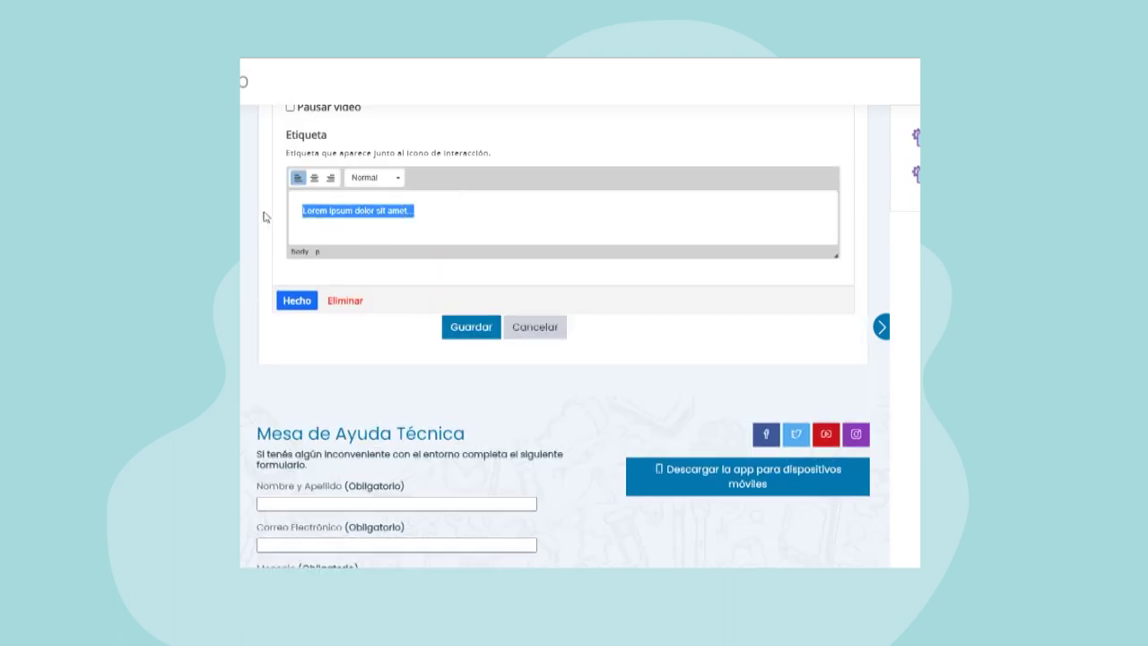
{"action": "type", "text": "M"}
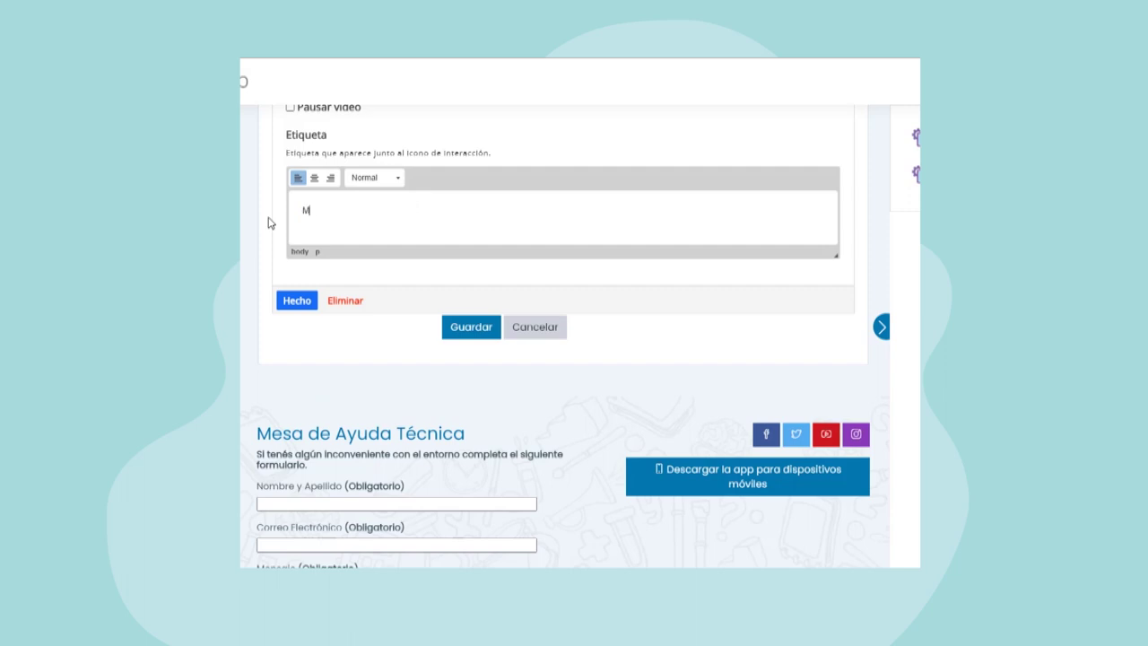
{"action": "type", "text": "embrana"}
{"action": "type", "text": "ce"}
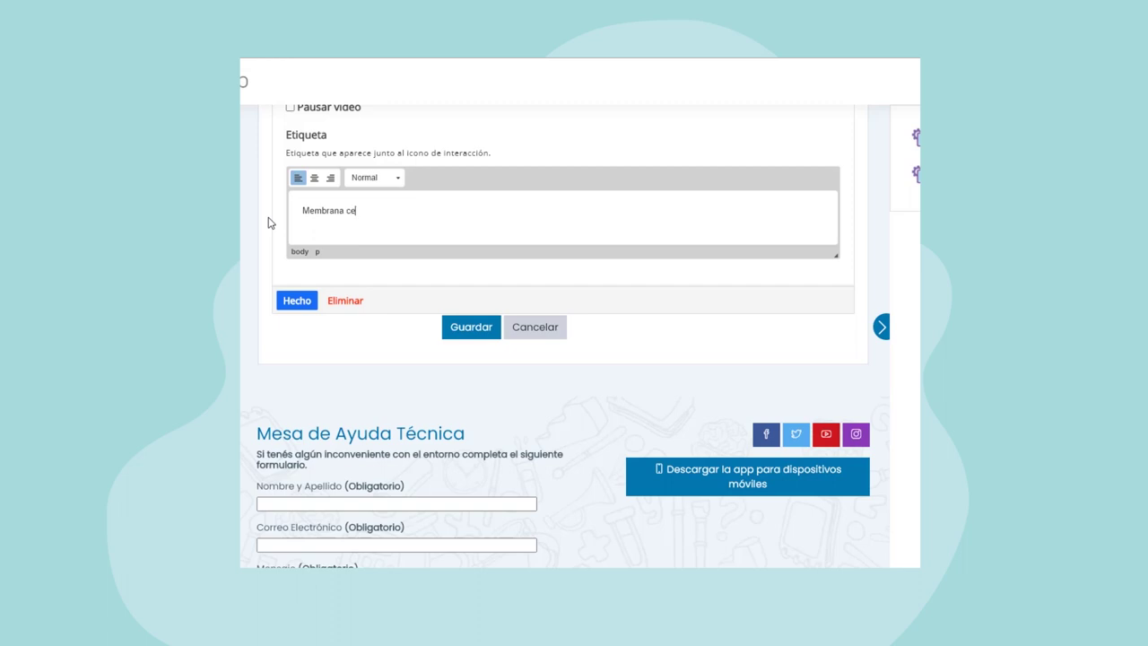
{"action": "type", "text": "lular"}
{"action": "left_click", "coordinate": [297, 301]}
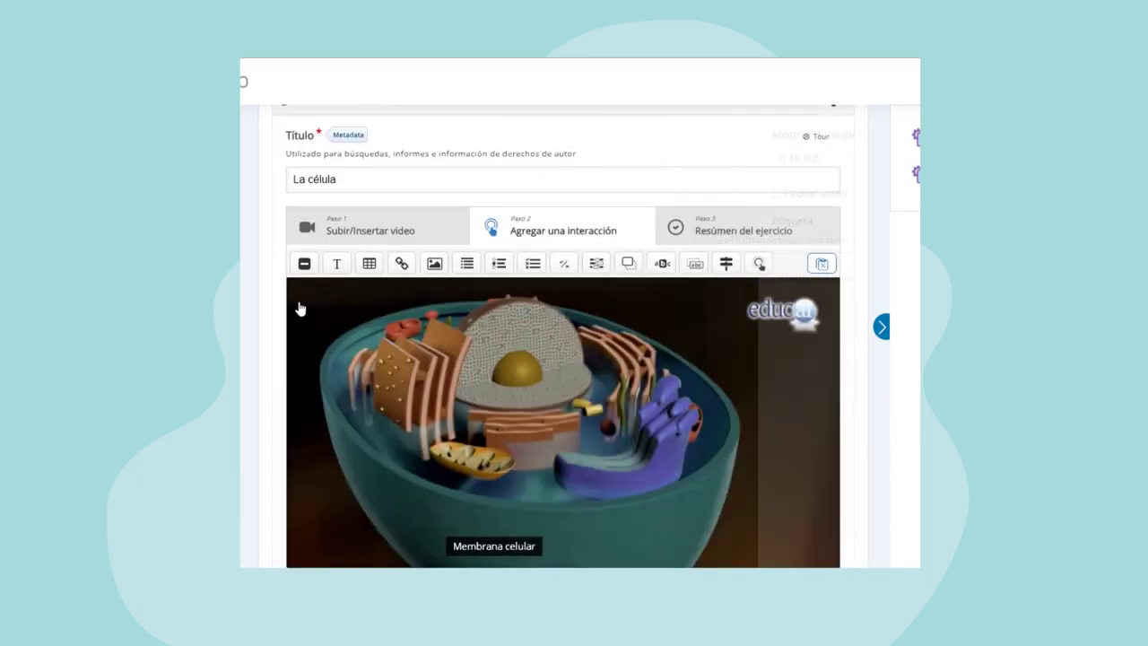
Step: Move the "Membrana celular" label to the lower-left edge of the cell
{"action": "scroll", "coordinate": [485, 341], "scroll_direction": "down", "scroll_amount": 3}
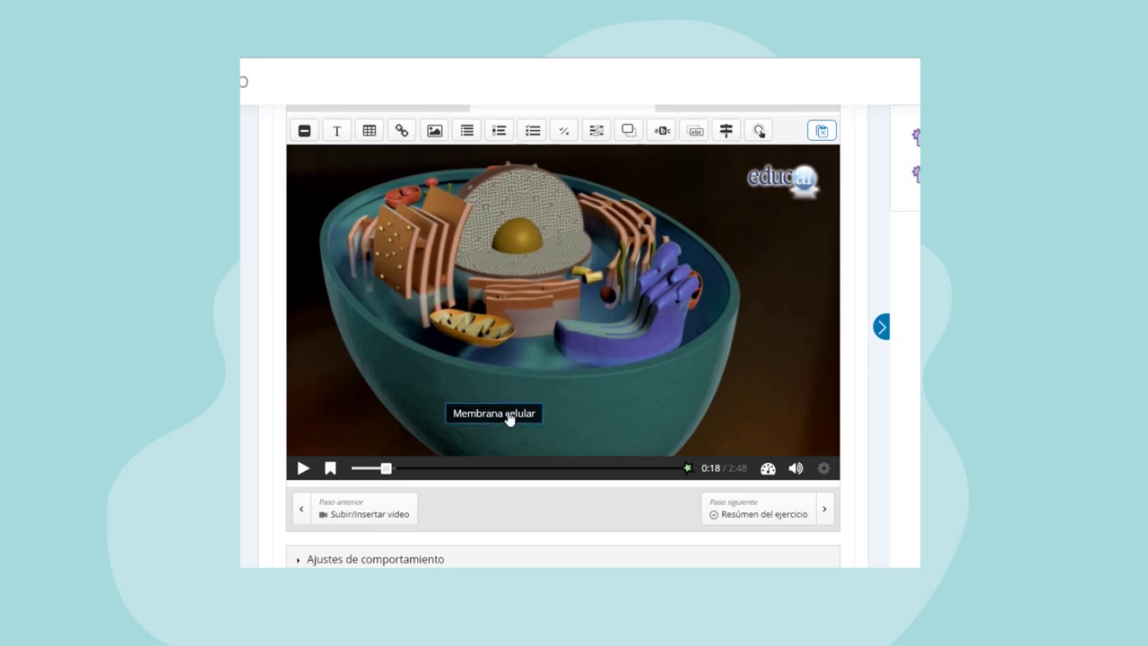
{"action": "left_click", "coordinate": [478, 418]}
{"action": "left_click_drag", "start_coordinate": [478, 418], "coordinate": [404, 418]}
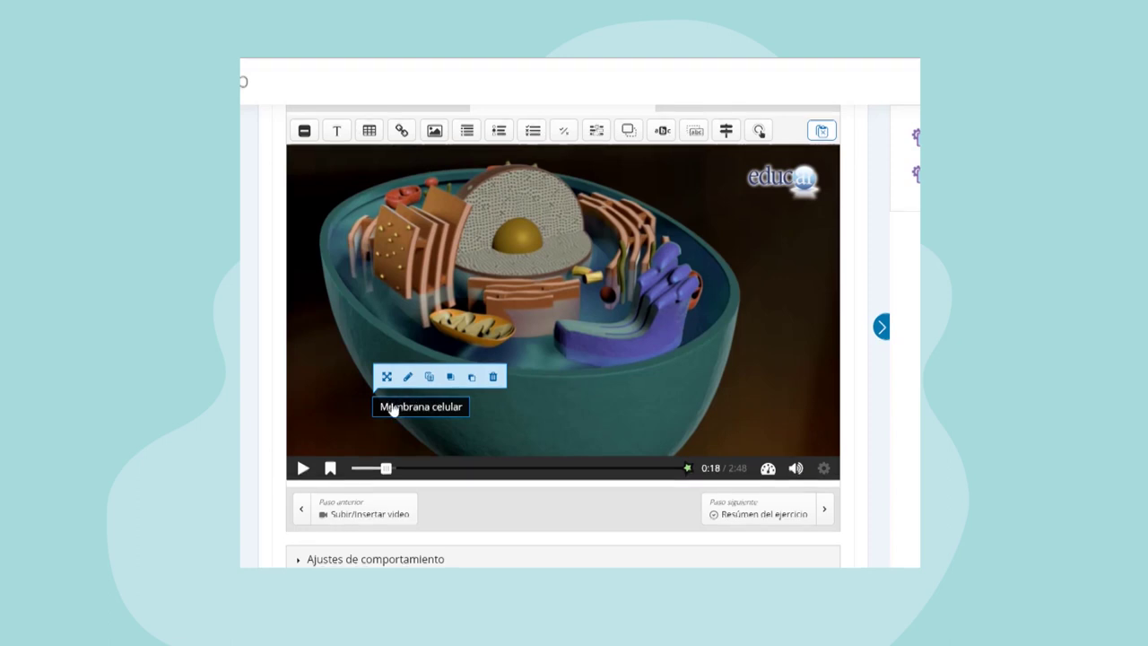
Step: Set the end of the "Membrana celular" label's display duration to 0:22.005 and finish the edit
{"action": "left_click", "coordinate": [407, 377]}
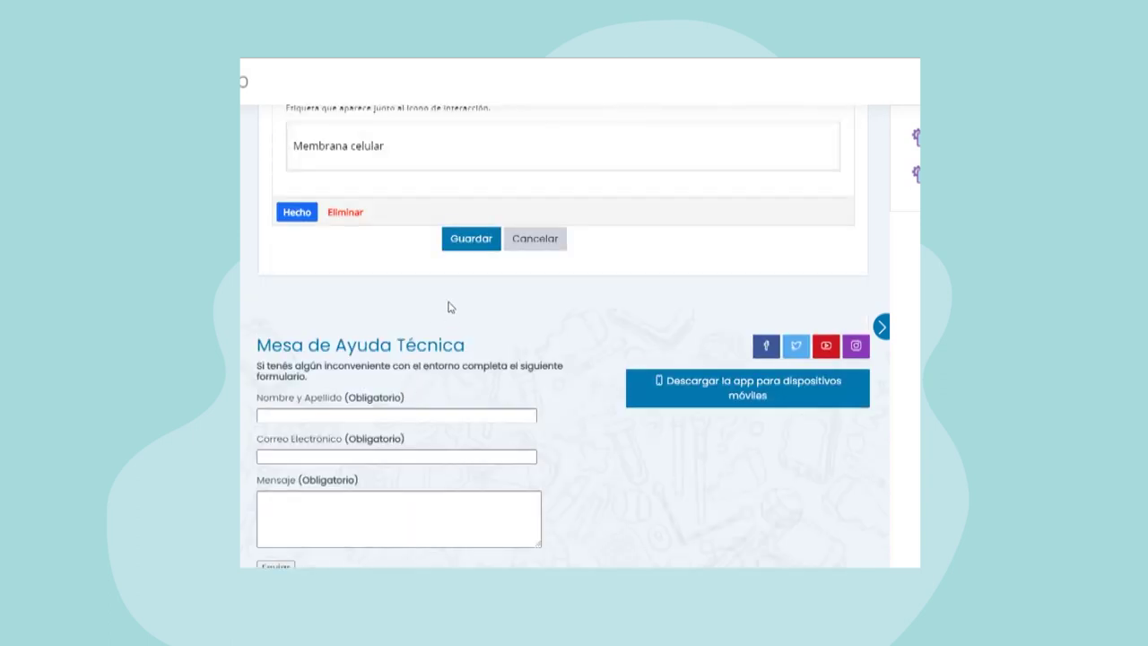
{"action": "scroll", "coordinate": [486, 169], "scroll_direction": "up", "scroll_amount": 2}
{"action": "scroll", "coordinate": [486, 169], "scroll_direction": "up", "scroll_amount": 1}
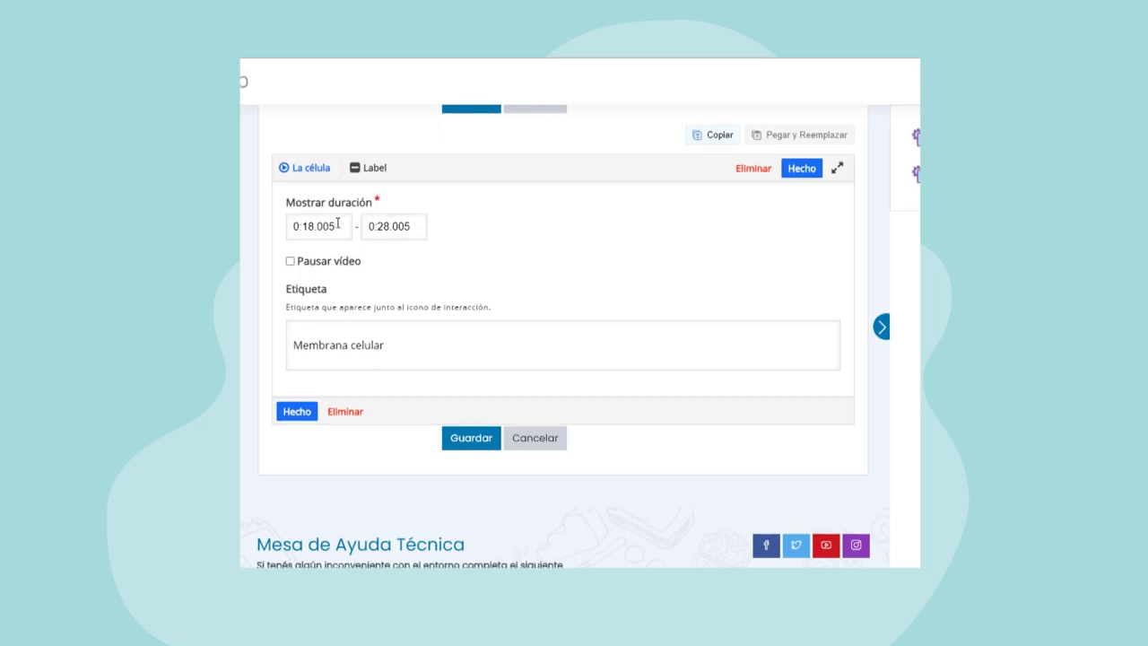
{"action": "left_click", "coordinate": [388, 226]}
{"action": "key", "text": "BackSpace"}
{"action": "type", "text": "2"}
{"action": "scroll", "coordinate": [376, 296], "scroll_direction": "down", "scroll_amount": 1}
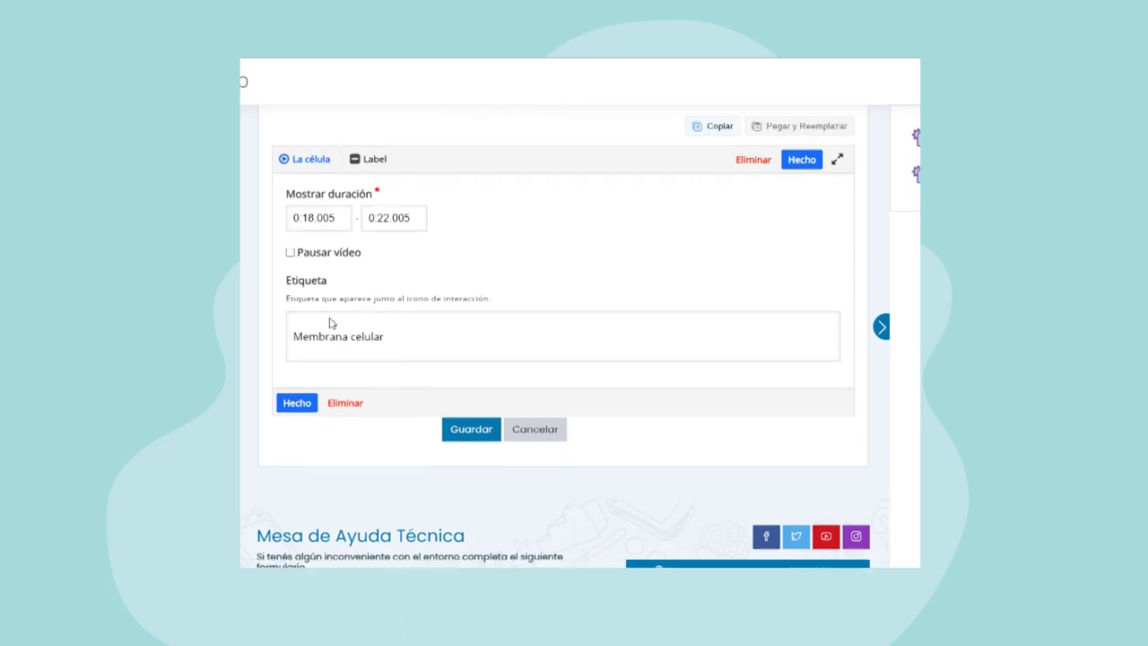
{"action": "left_click", "coordinate": [297, 403]}
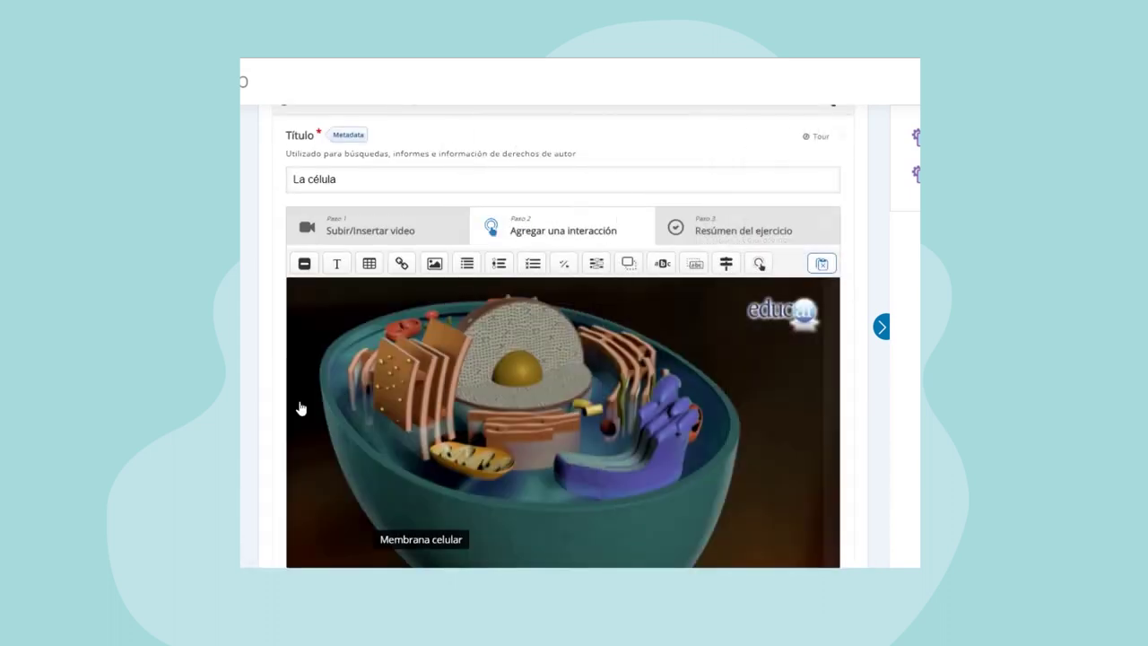
Step: Preview the video from shortly before the label's start time until past its end time
{"action": "scroll", "coordinate": [445, 341], "scroll_direction": "down", "scroll_amount": 3}
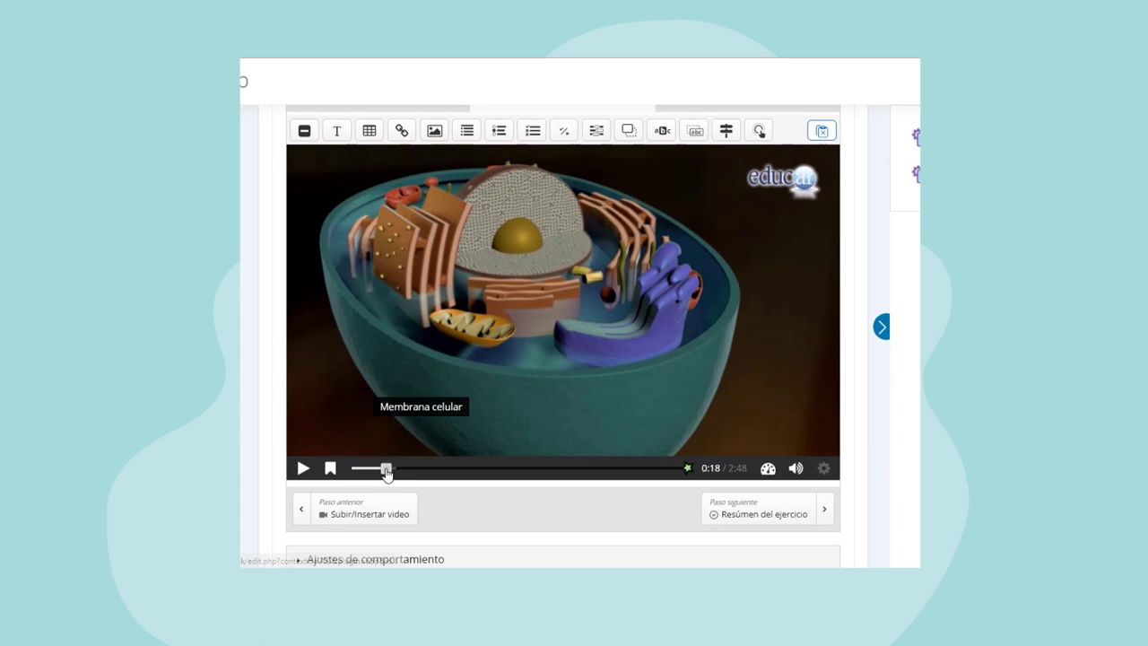
{"action": "mouse_move", "coordinate": [386, 468]}
{"action": "left_mouse_down"}
{"action": "mouse_move", "coordinate": [361, 468]}
{"action": "mouse_move", "coordinate": [373, 468]}
{"action": "left_mouse_up"}
{"action": "left_click", "coordinate": [302, 468]}
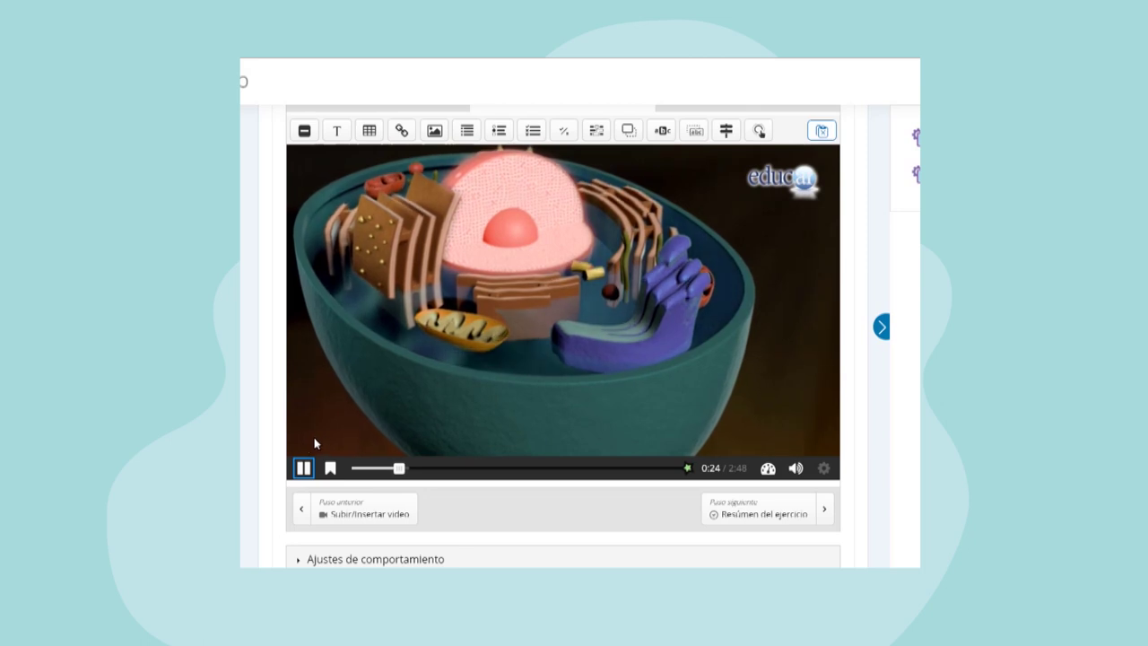
{"action": "left_click", "coordinate": [304, 468]}
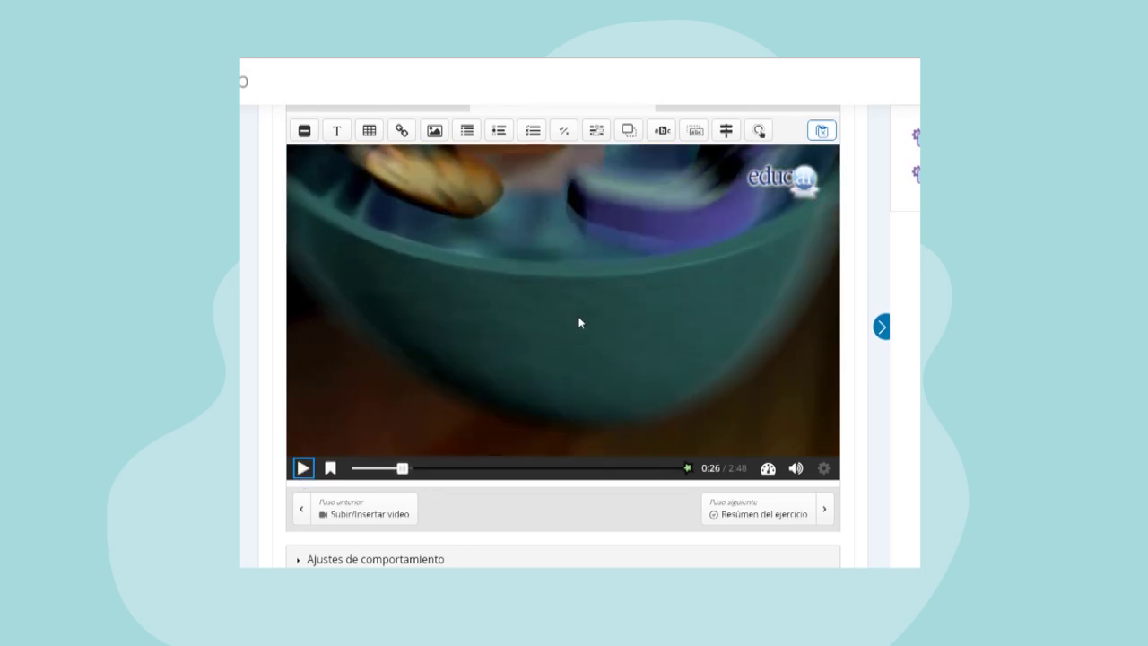
Step: Save the interactive video with its label and play the saved version from the start
{"action": "scroll", "coordinate": [579, 322], "scroll_direction": "down", "scroll_amount": 3}
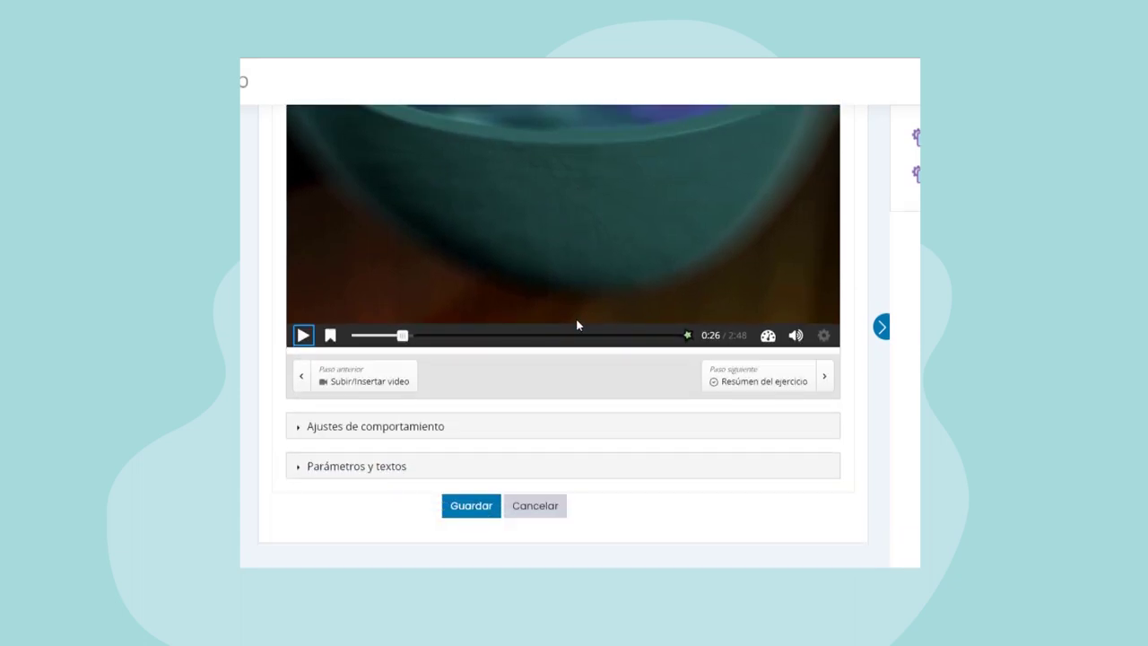
{"action": "left_click", "coordinate": [475, 510]}
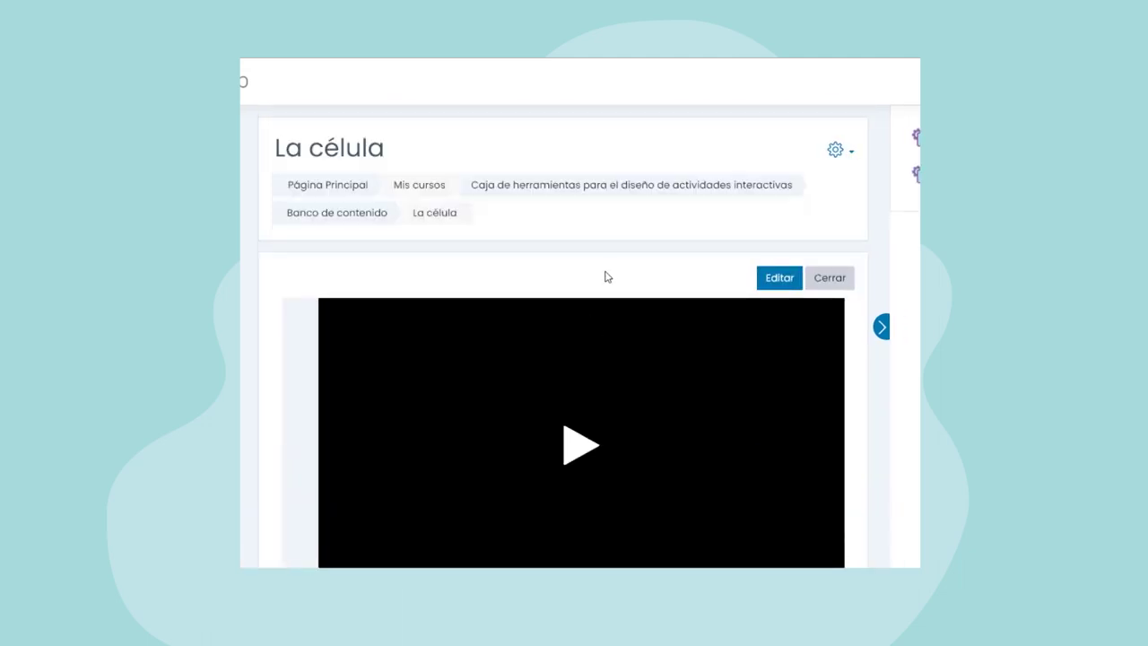
{"action": "scroll", "coordinate": [605, 277], "scroll_direction": "down", "scroll_amount": 3}
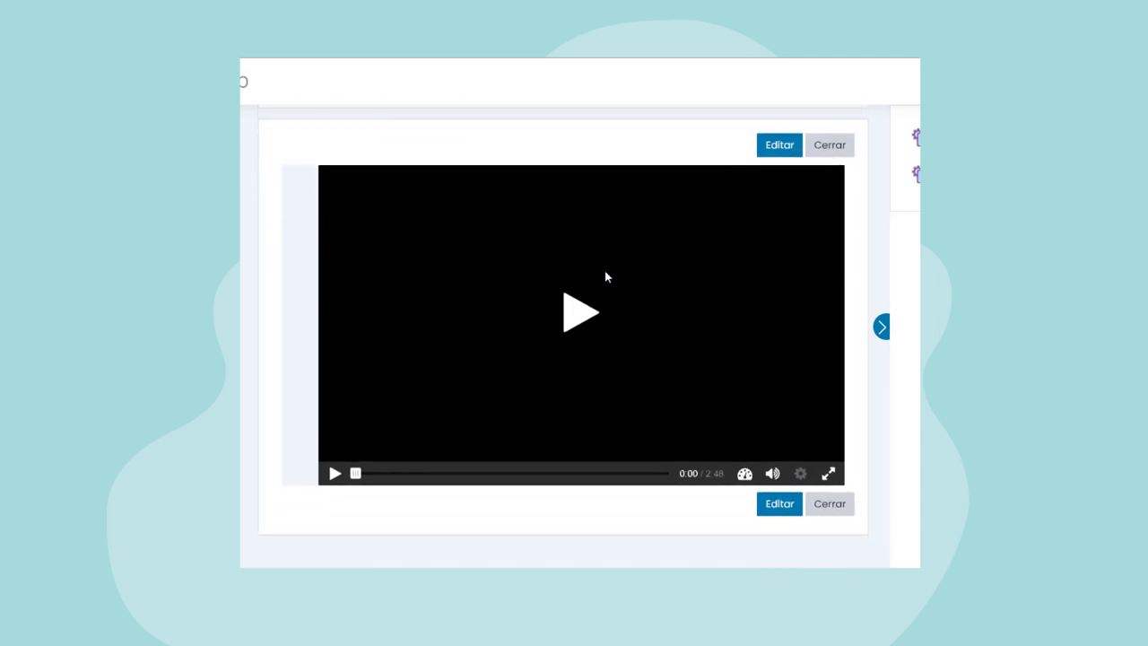
{"action": "left_click", "coordinate": [577, 314]}
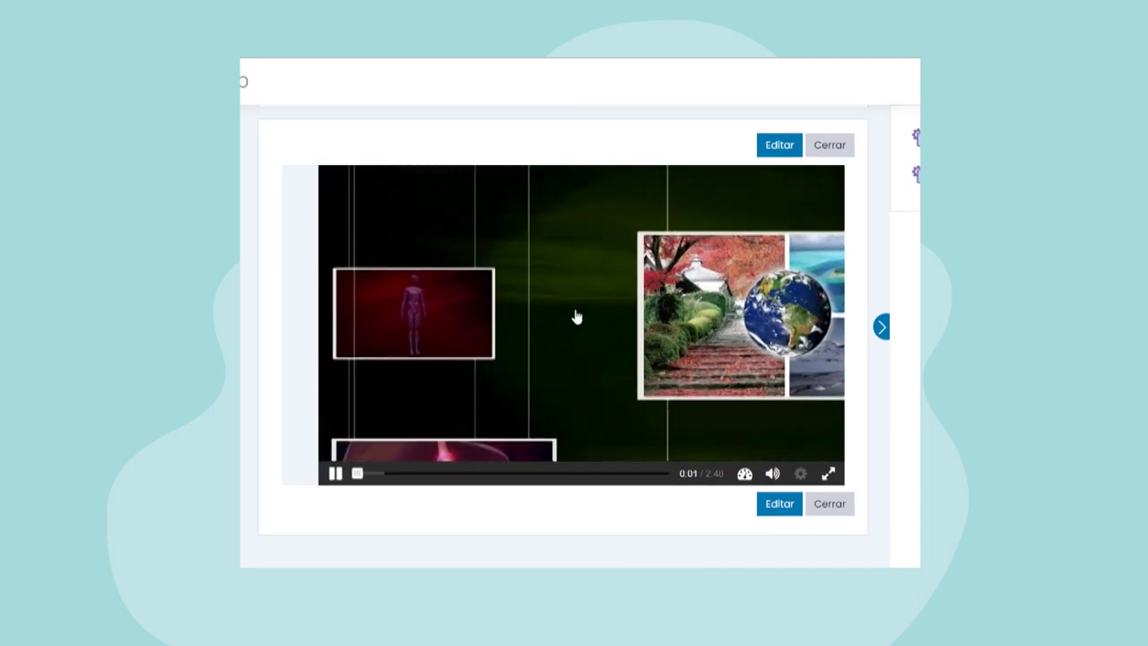